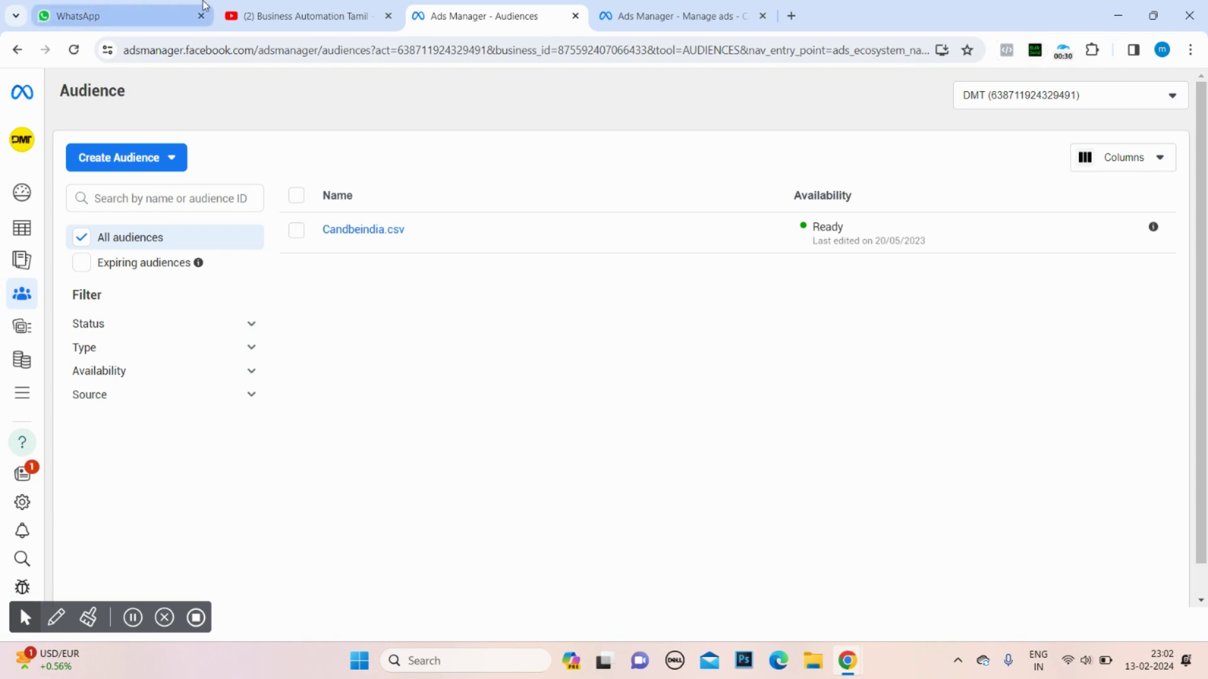
Step: Switch to the Business Automation Tamil YouTube channel and look through its latest videos
{"action": "left_click", "coordinate": [287, 19]}
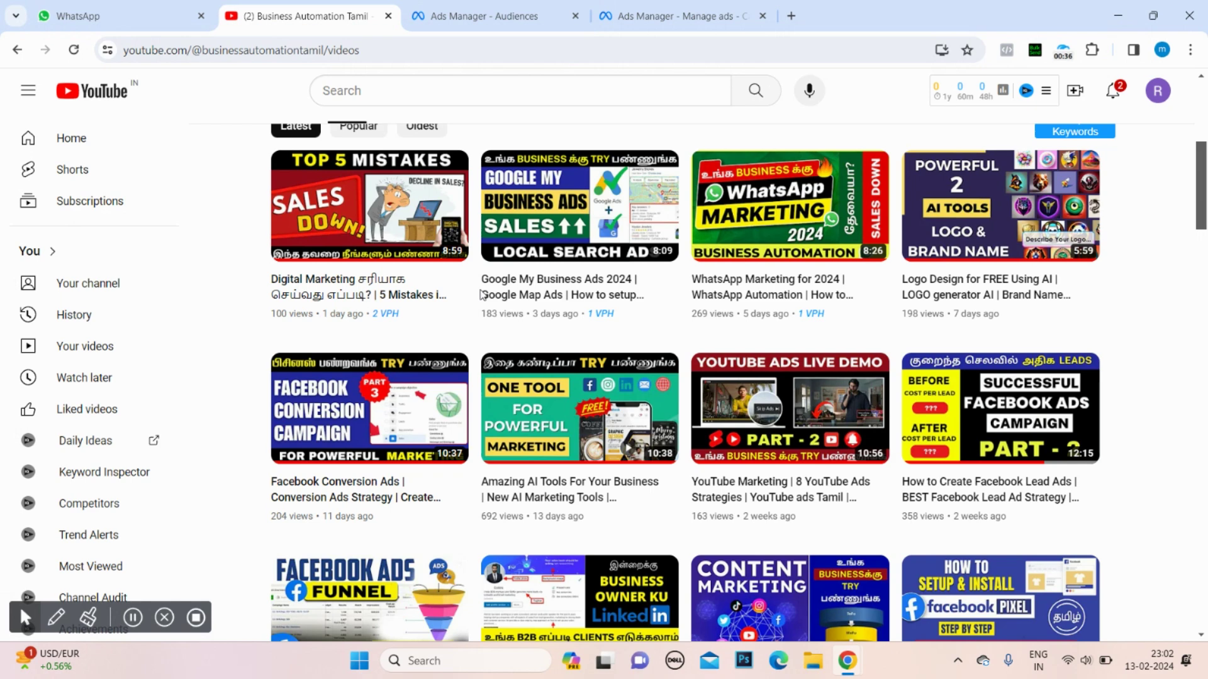
{"action": "scroll", "coordinate": [673, 425], "scroll_direction": "down", "scroll_amount": 5}
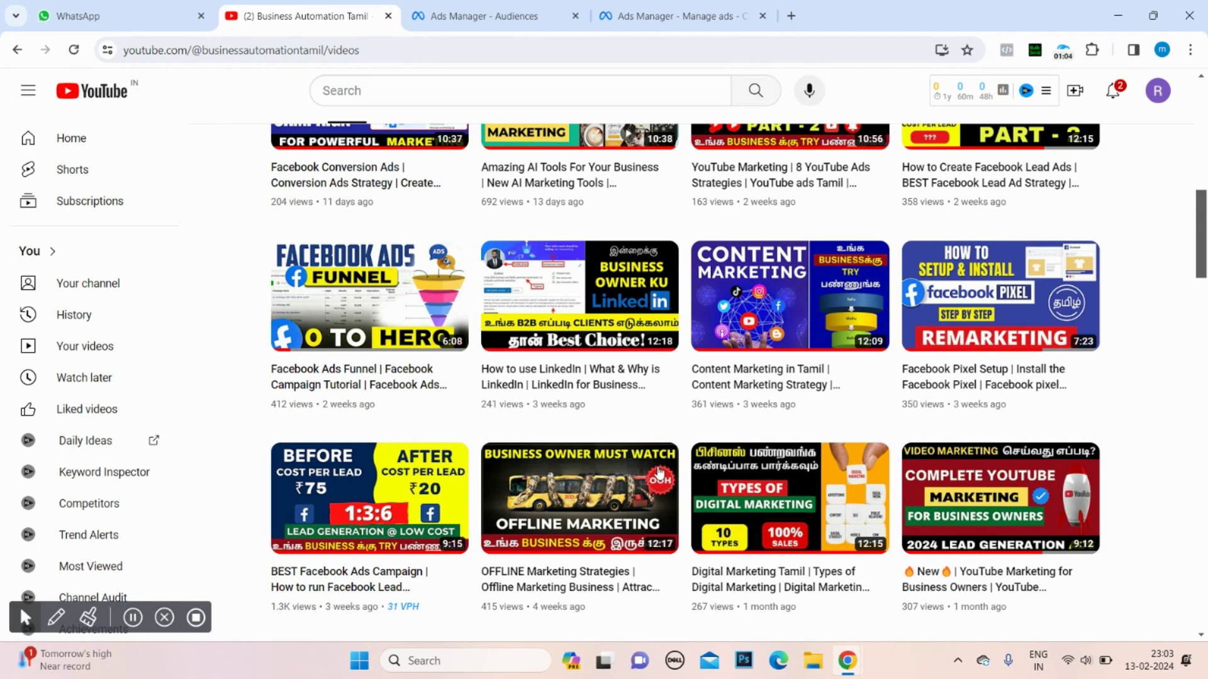
{"action": "scroll", "coordinate": [413, 562], "scroll_direction": "up", "scroll_amount": 1}
{"action": "scroll", "coordinate": [414, 562], "scroll_direction": "up", "scroll_amount": 4}
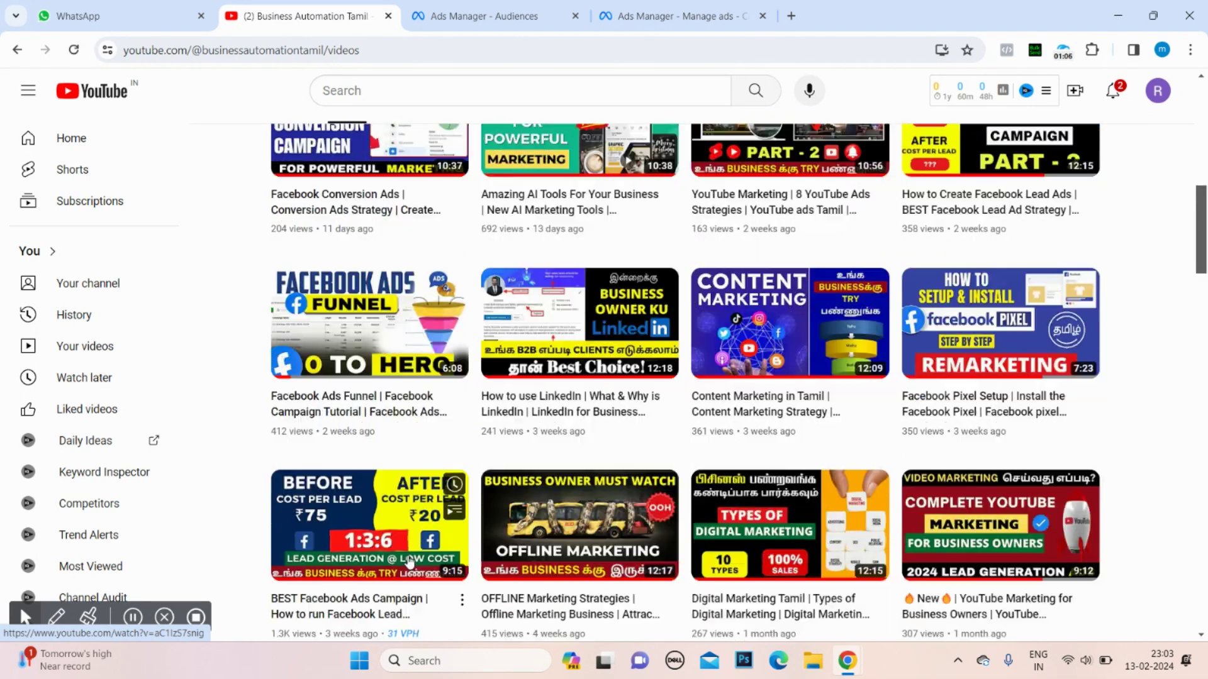
{"action": "scroll", "coordinate": [881, 328], "scroll_direction": "up", "scroll_amount": 2}
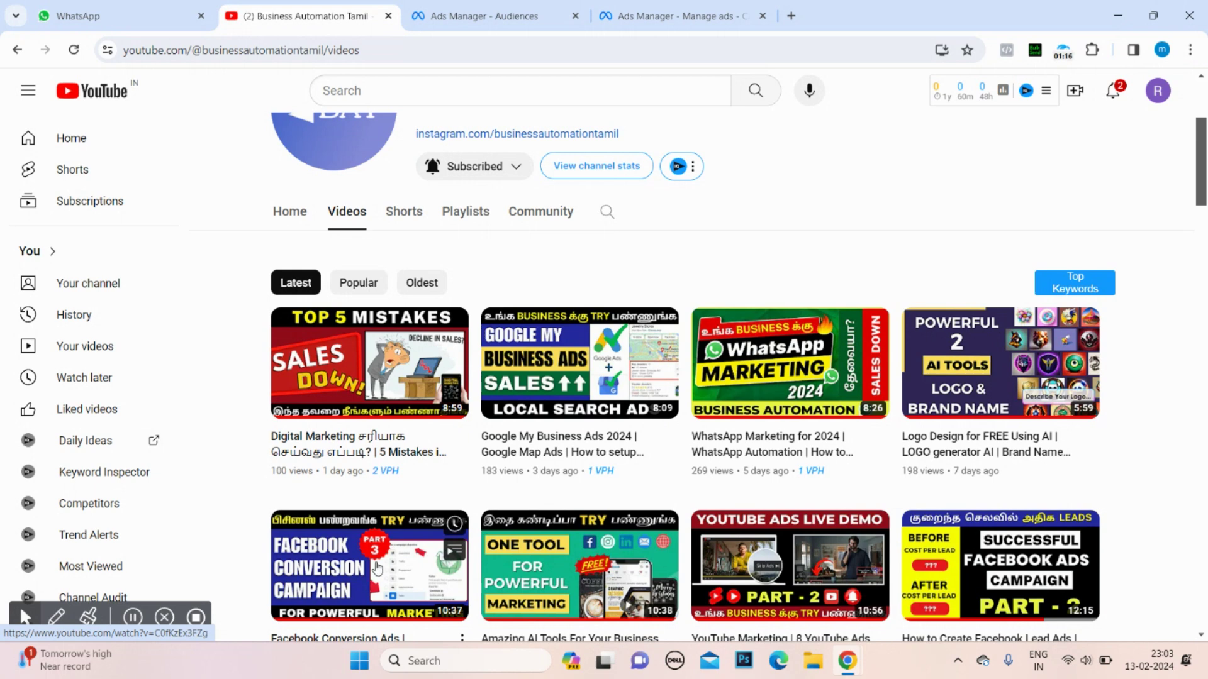
Step: Switch to the New Leads ad set in Ads Manager and search its detailed targeting for "digital Marketing"
{"action": "left_click", "coordinate": [629, 14]}
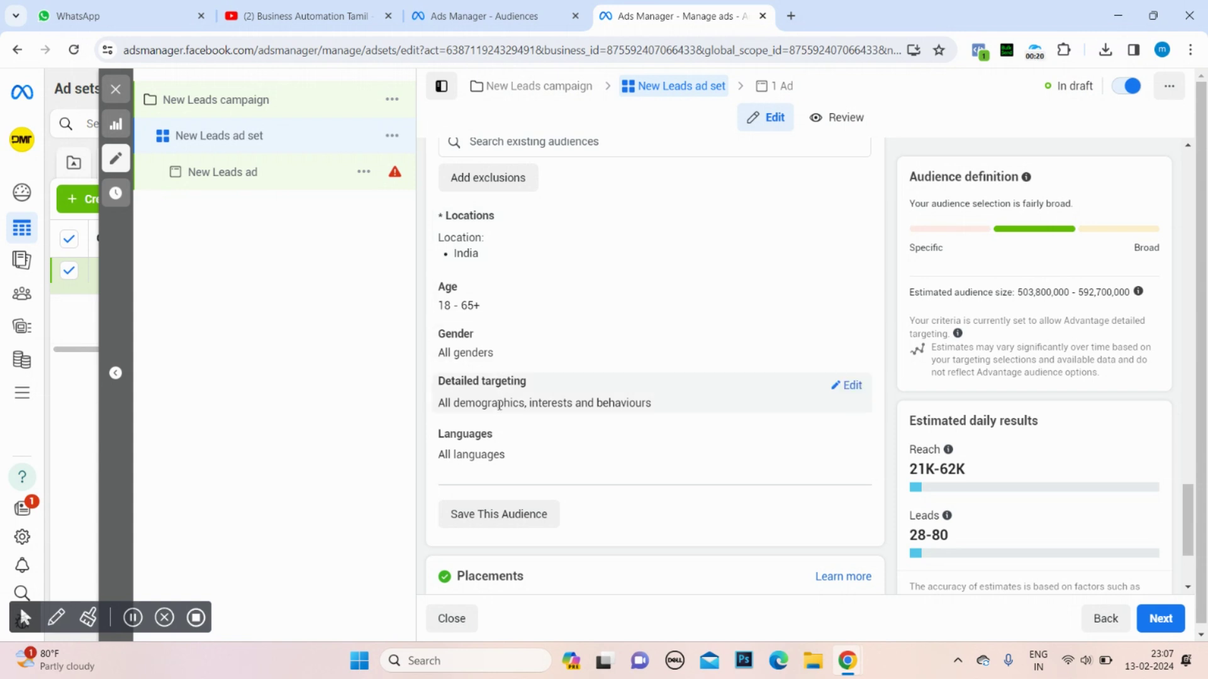
{"action": "left_click", "coordinate": [848, 387]}
{"action": "left_click", "coordinate": [607, 423]}
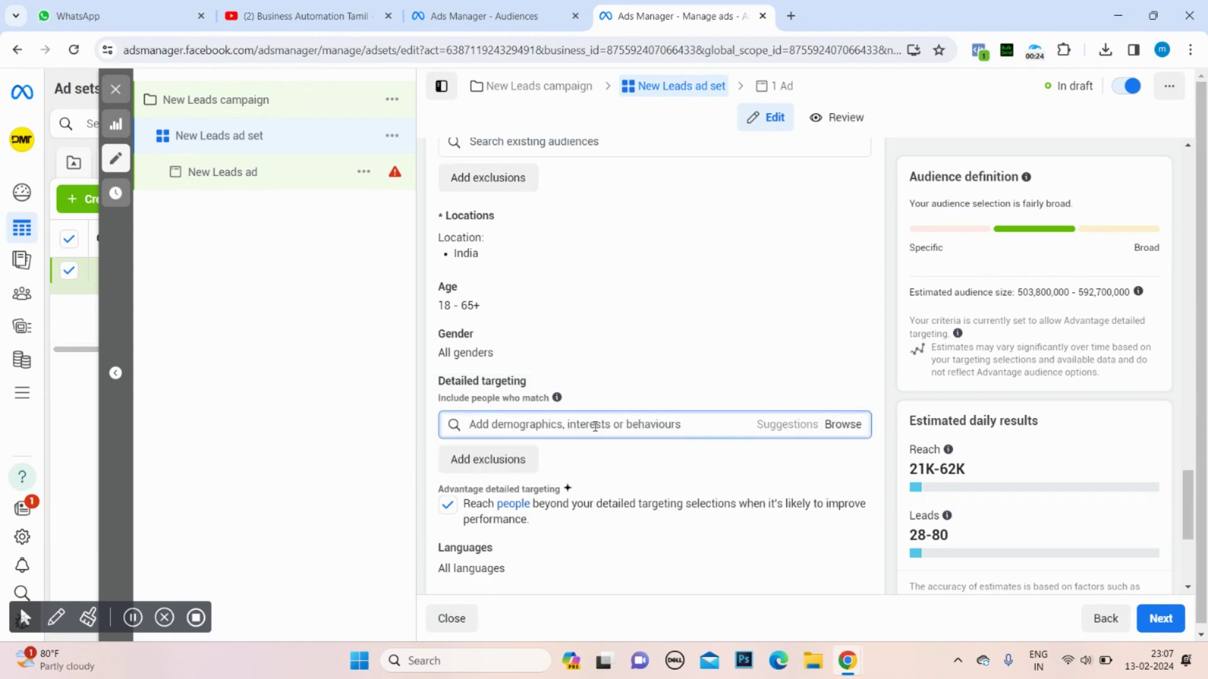
{"action": "type", "text": "d"}
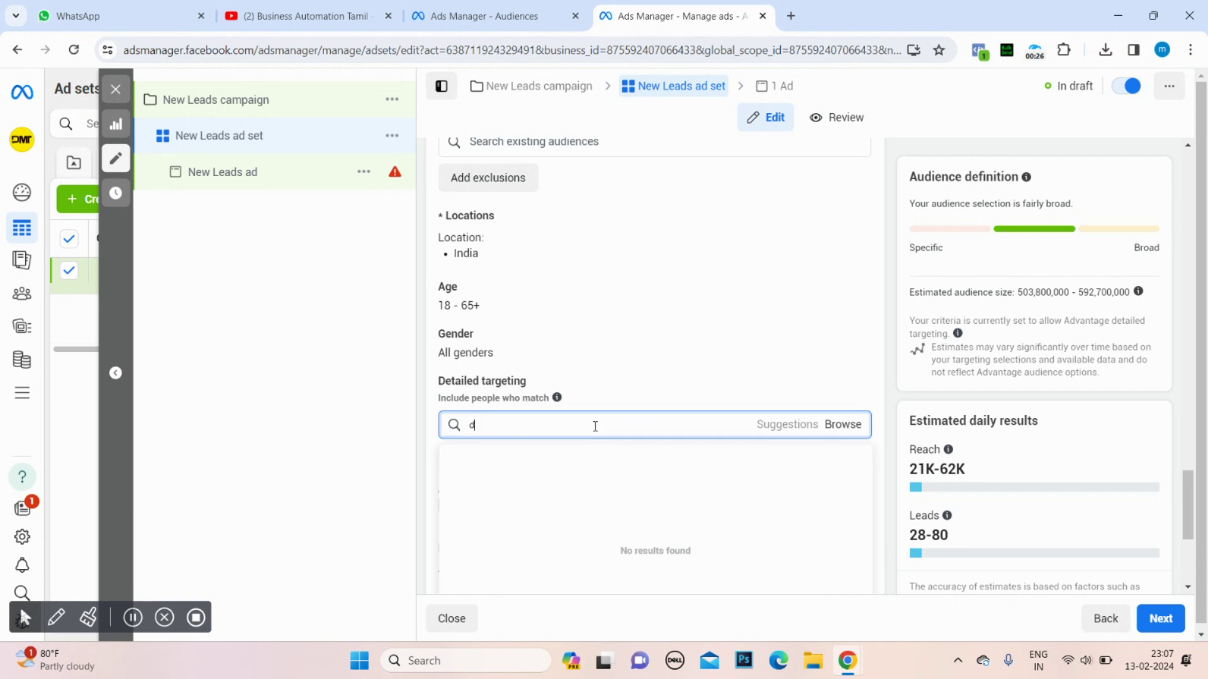
{"action": "type", "text": "igital Marketinh"}
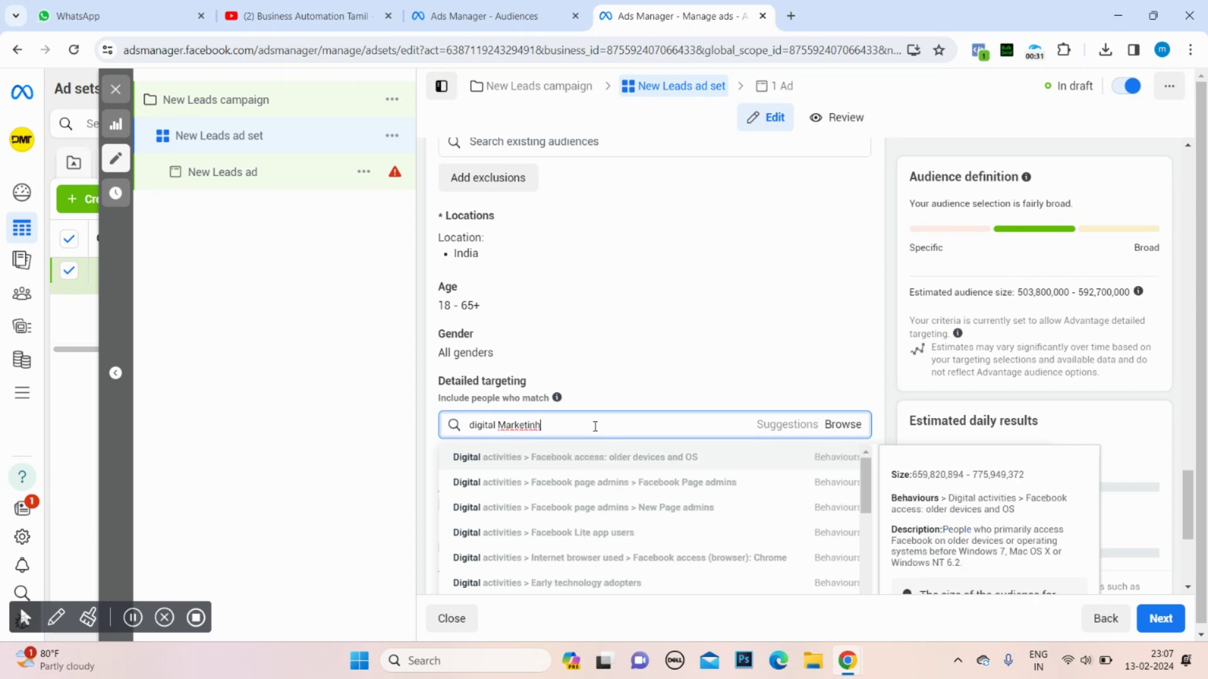
{"action": "key", "text": "BackSpace"}
{"action": "type", "text": "g"}
Step: Replace the detailed targeting search term with "home buy" to look up matching interests
{"action": "key", "text": "BackSpace"}
{"action": "key", "text": "BackSpace"}
{"action": "key", "text": "BackSpace"}
{"action": "key", "text": "BackSpace"}
{"action": "key", "text": "BackSpace"}
{"action": "key", "text": "BackSpace"}
{"action": "key", "text": "BackSpace"}
{"action": "key", "text": "BackSpace"}
{"action": "key", "text": "BackSpace"}
{"action": "key", "text": "BackSpace"}
{"action": "key", "text": "BackSpace"}
{"action": "key", "text": "BackSpace"}
{"action": "key", "text": "BackSpace"}
{"action": "key", "text": "BackSpace"}
{"action": "key", "text": "BackSpace"}
{"action": "key", "text": "BackSpace"}
{"action": "key", "text": "BackSpace"}
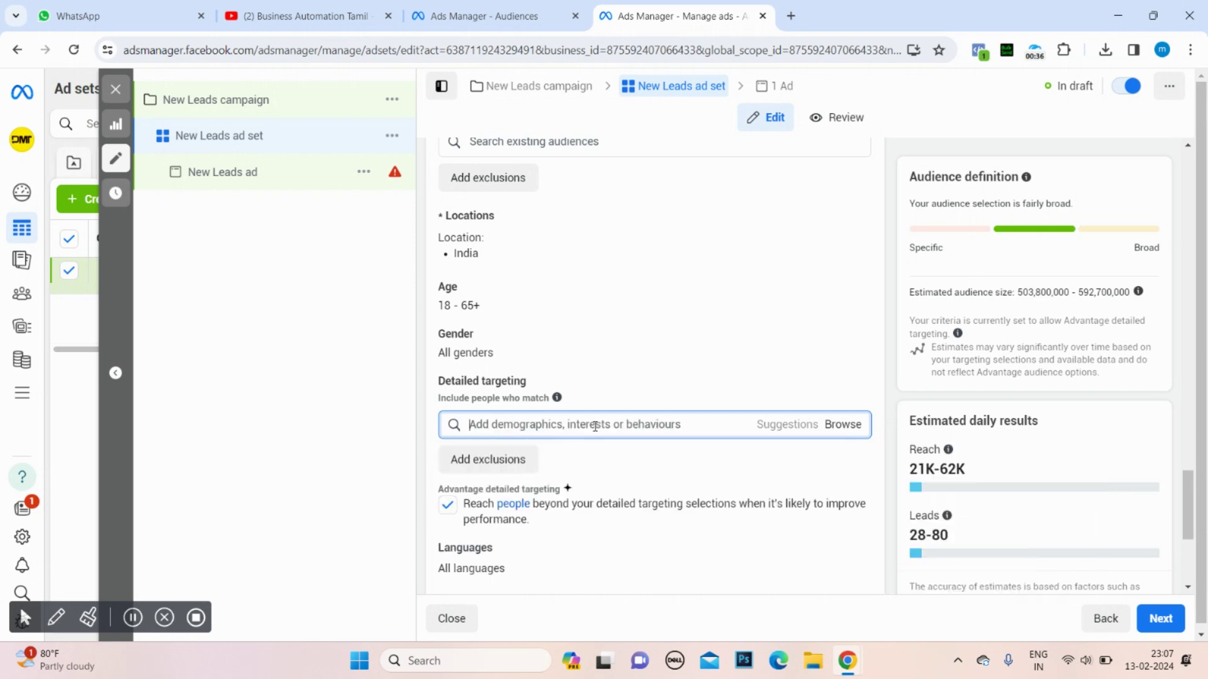
{"action": "type", "text": "home buy"}
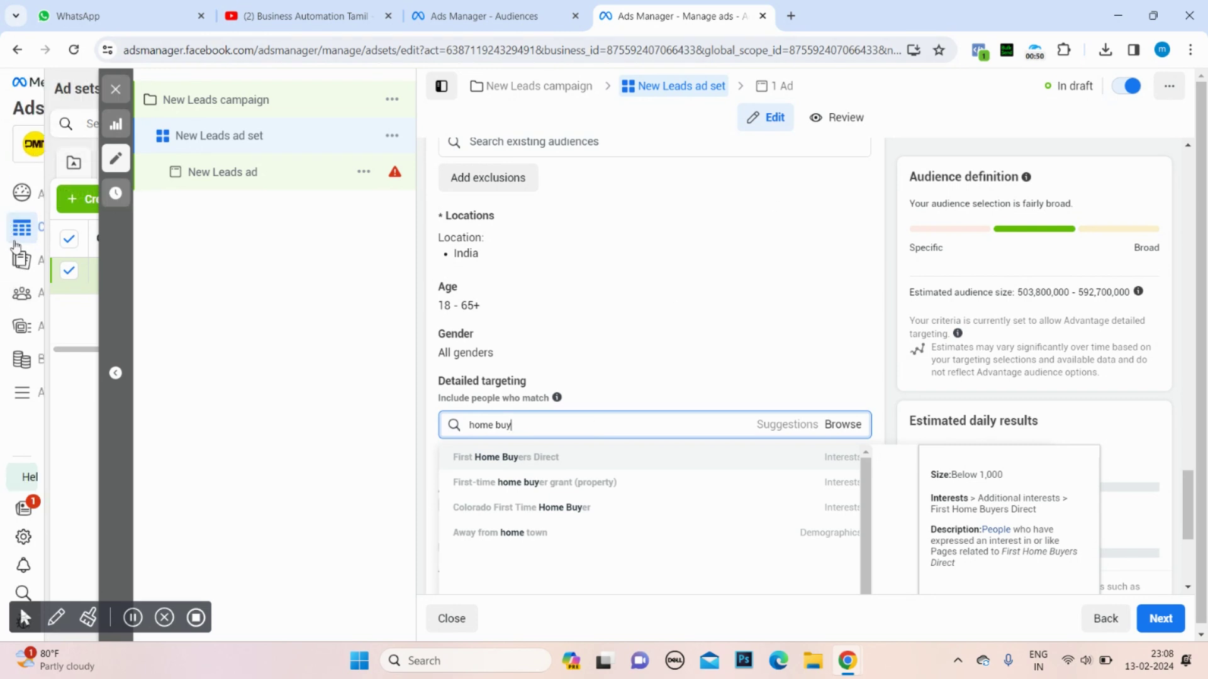
Step: Review the audience types that can be created on the Audiences page alongside the ad set's "home buy" targeting search
{"action": "mouse_move", "coordinate": [20, 312]}
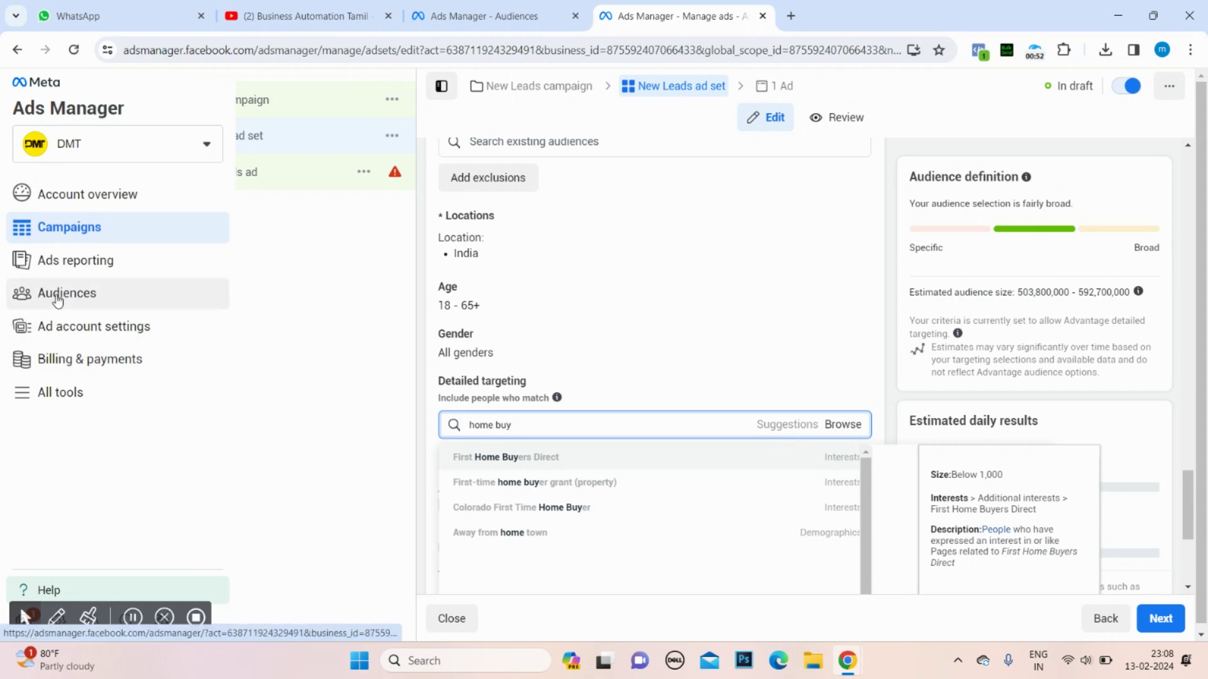
{"action": "left_click", "coordinate": [453, 16]}
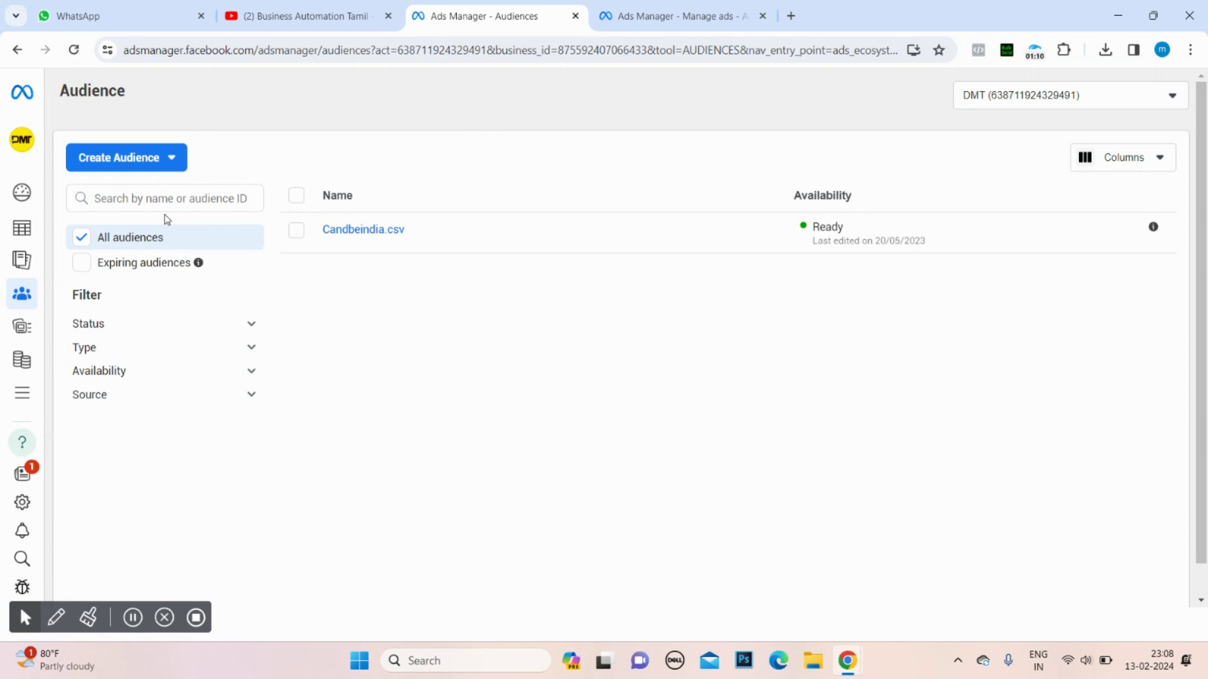
{"action": "left_click", "coordinate": [153, 169]}
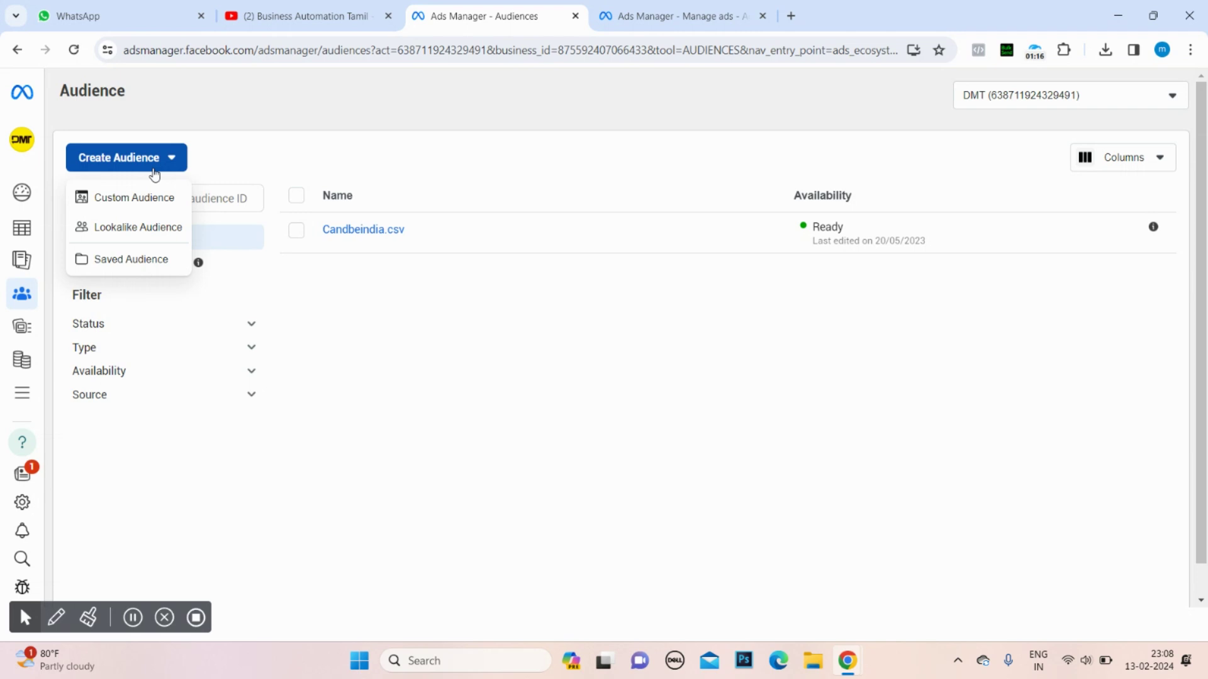
{"action": "left_click", "coordinate": [638, 15]}
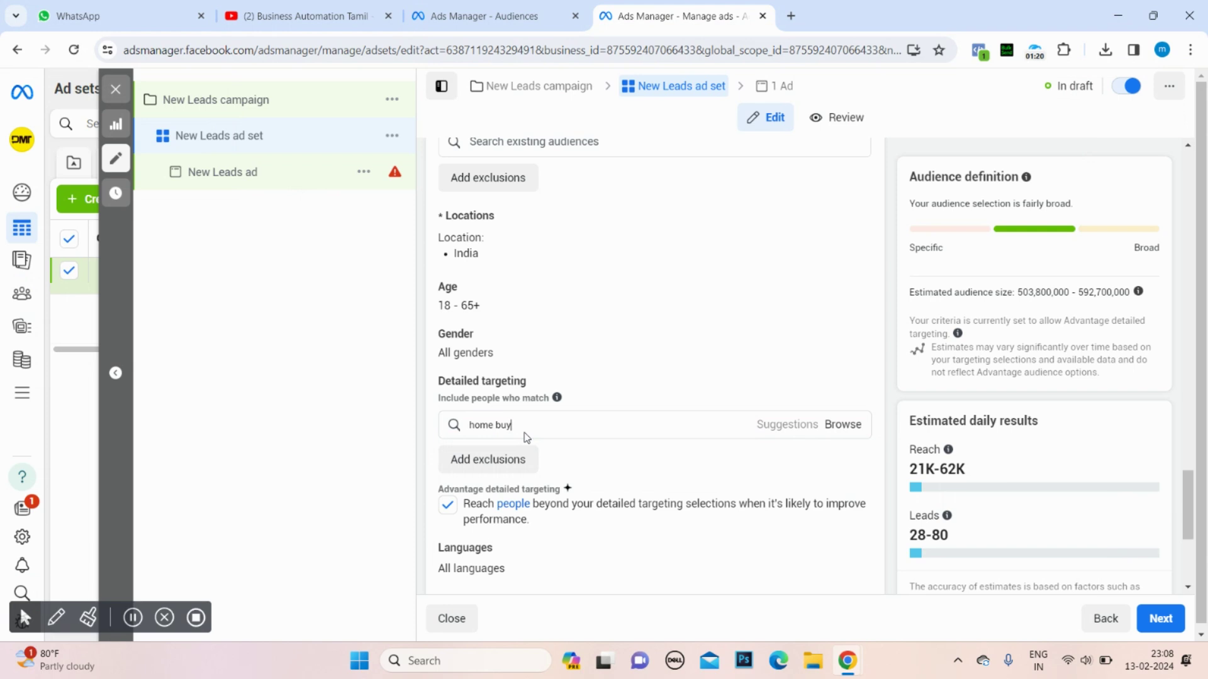
{"action": "left_click", "coordinate": [476, 10]}
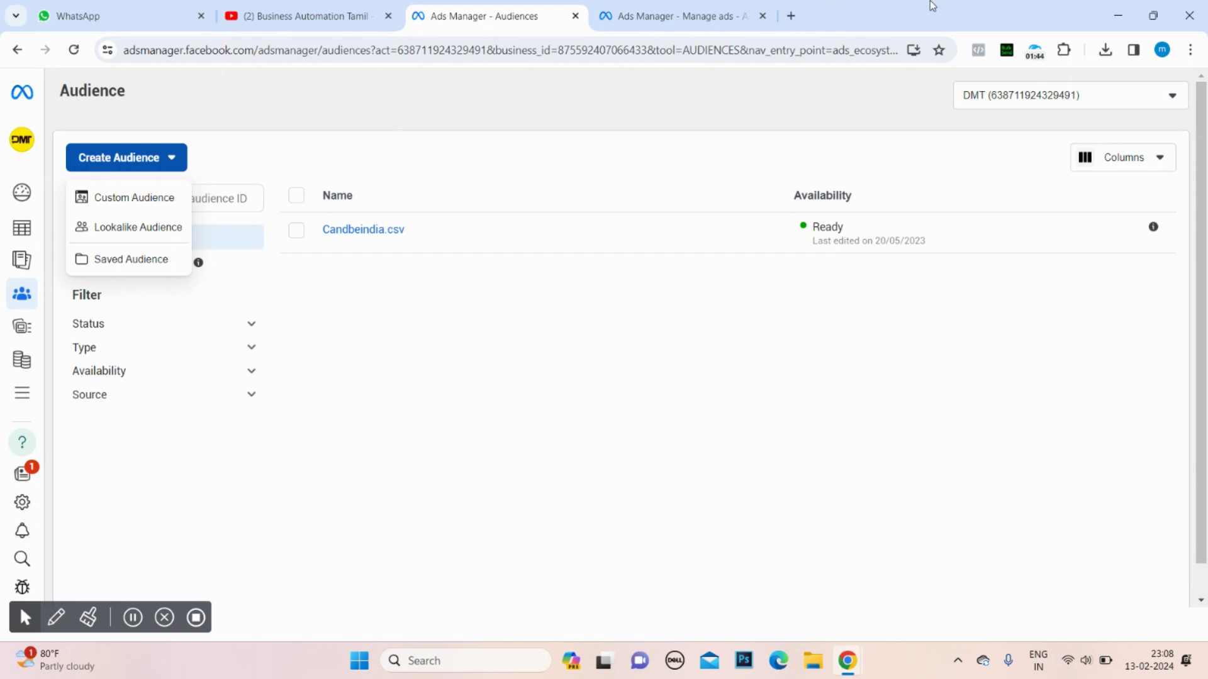
{"action": "left_click", "coordinate": [676, 15]}
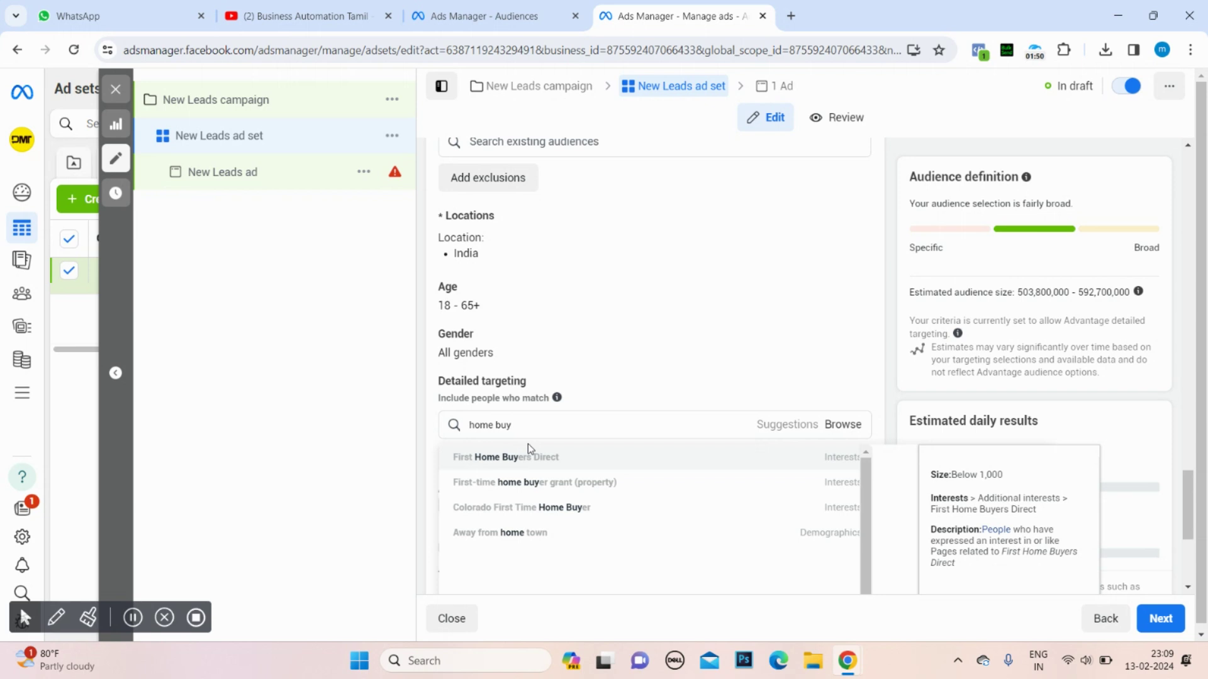
{"action": "left_click", "coordinate": [481, 16]}
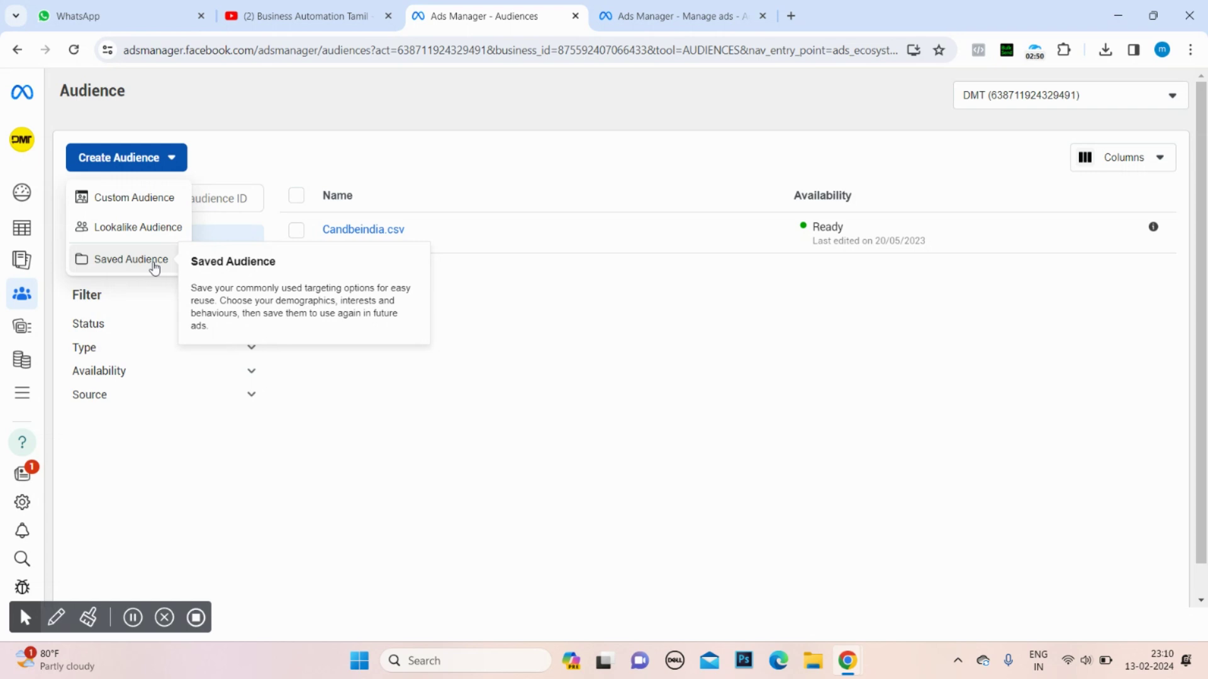
Step: Examine the New Leads ad set's "home buy" suggestions and its list of saved audiences
{"action": "left_click", "coordinate": [602, 20]}
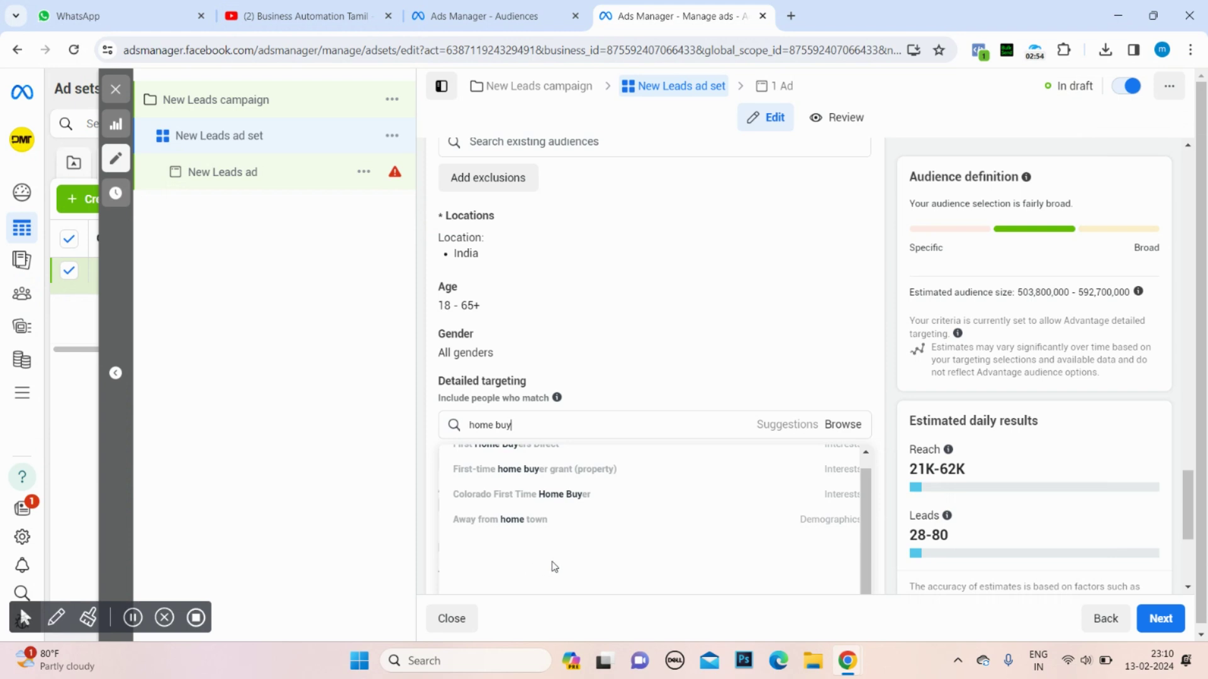
{"action": "scroll", "coordinate": [653, 485], "scroll_direction": "down", "scroll_amount": 3}
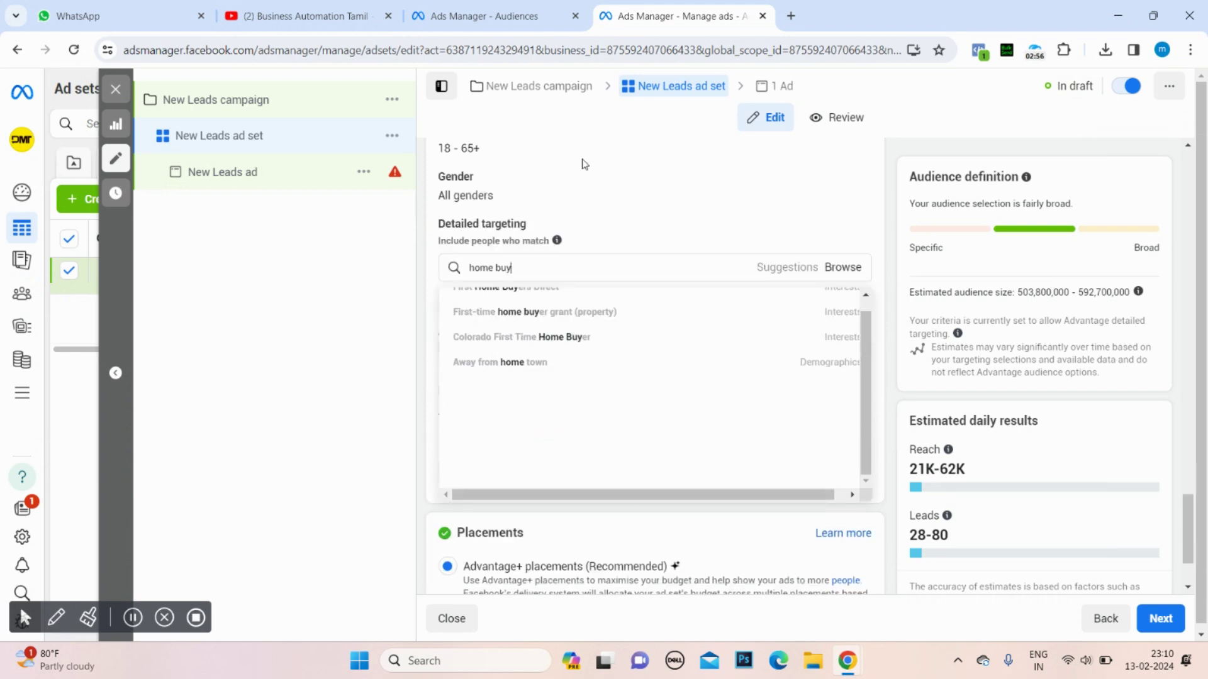
{"action": "left_click", "coordinate": [478, 7]}
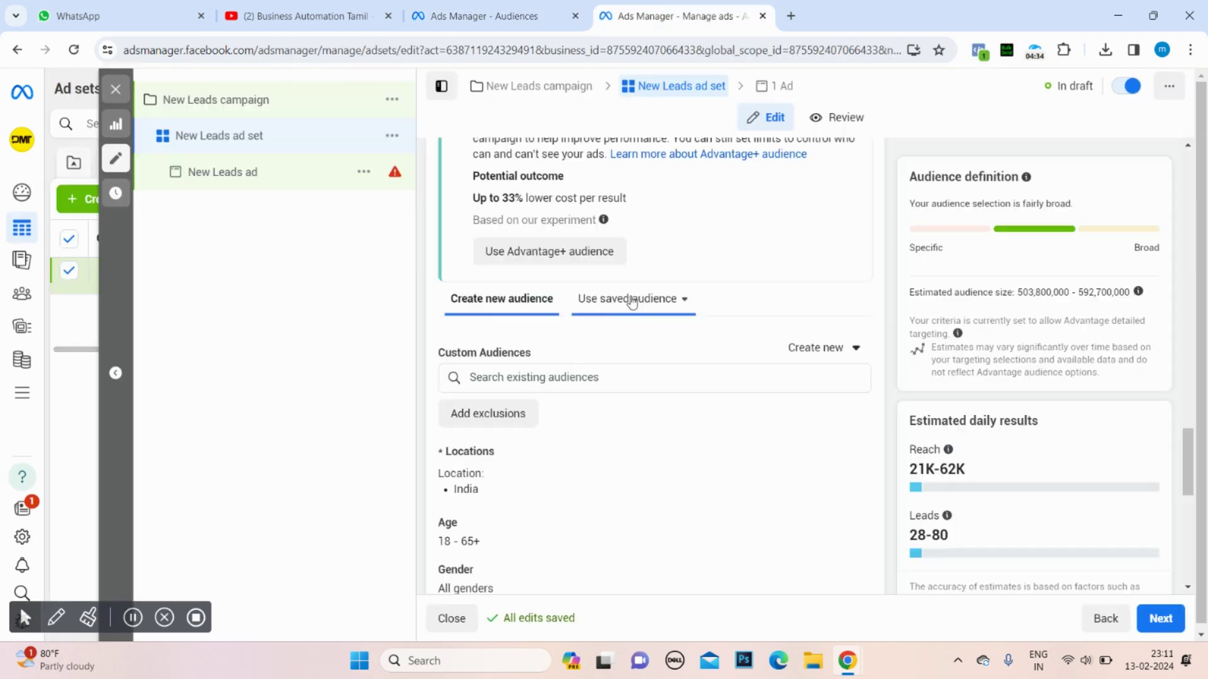
{"action": "left_click", "coordinate": [630, 300]}
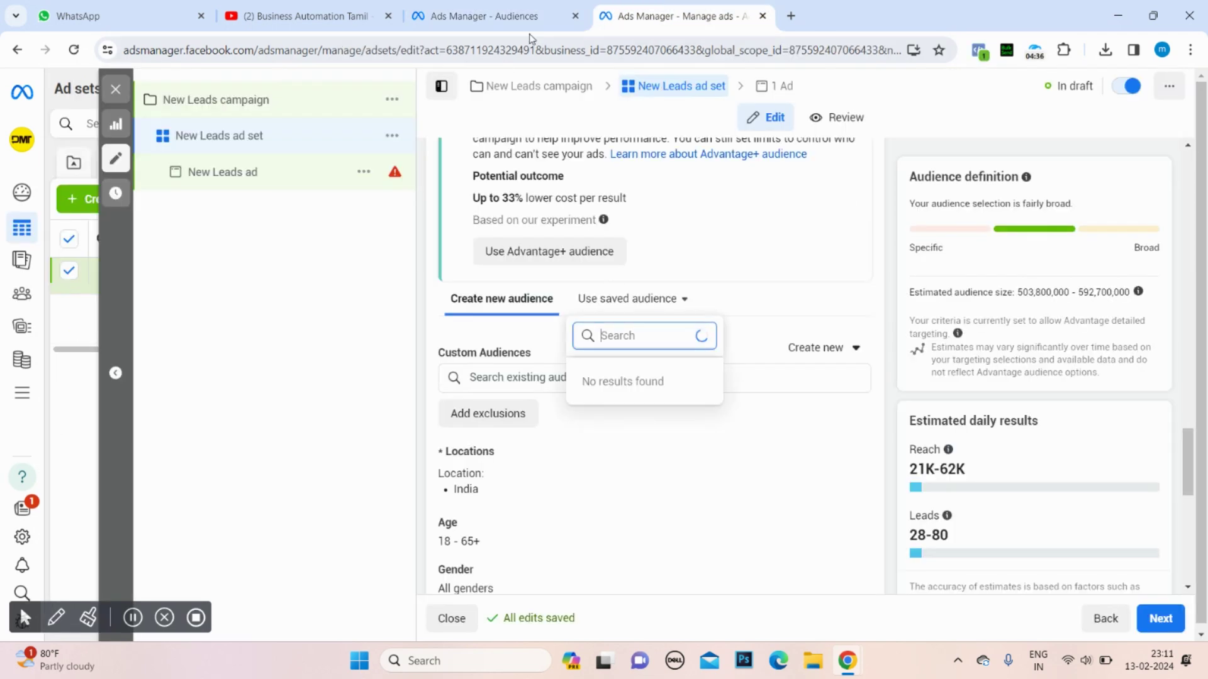
Step: Start a new saved audience on the Audiences page and name it Digital Marketing
{"action": "left_click", "coordinate": [547, 7]}
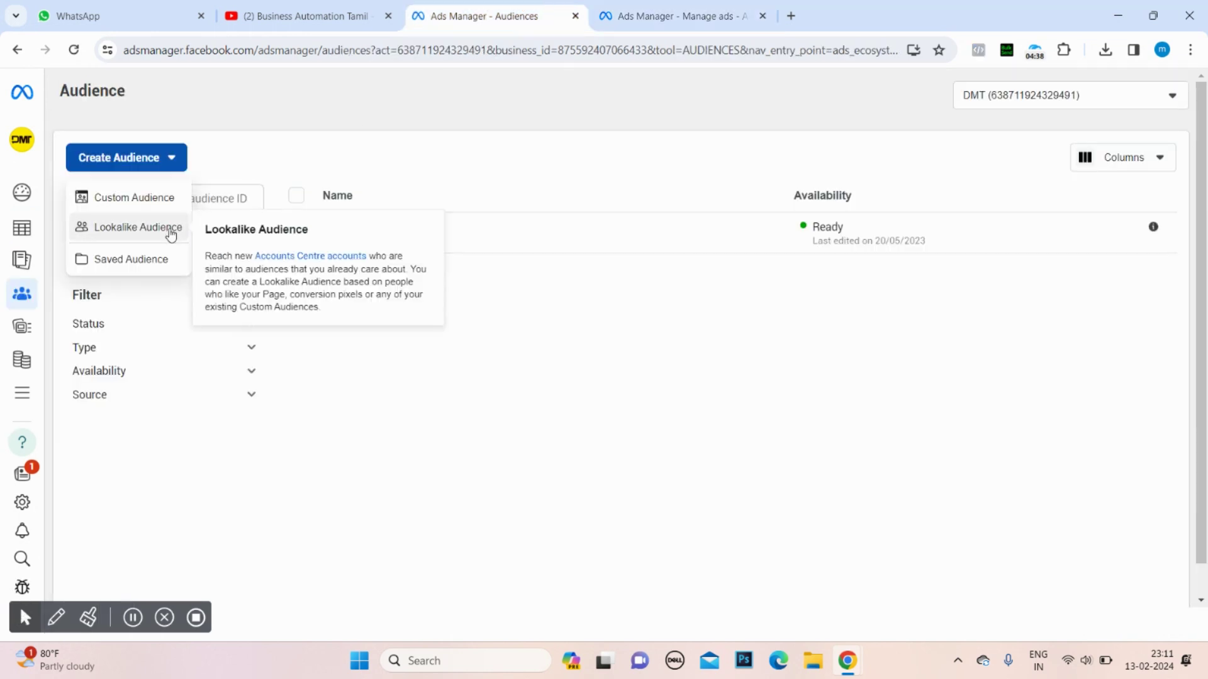
{"action": "left_click", "coordinate": [147, 263]}
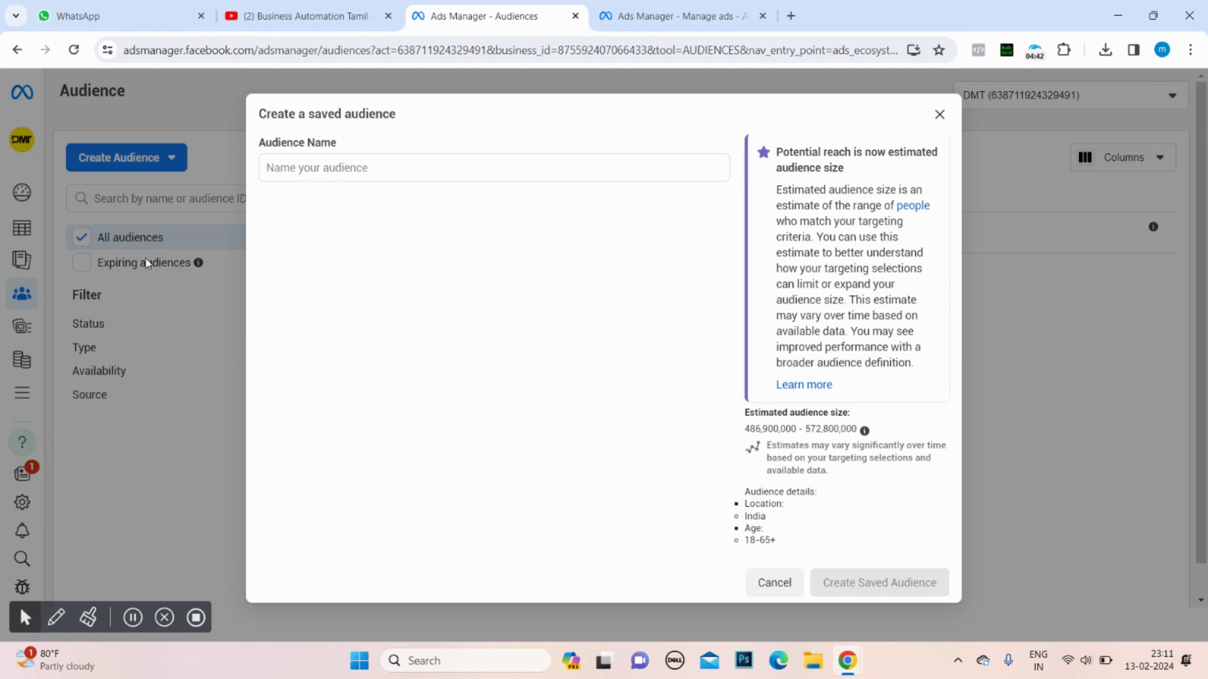
{"action": "left_click", "coordinate": [324, 166]}
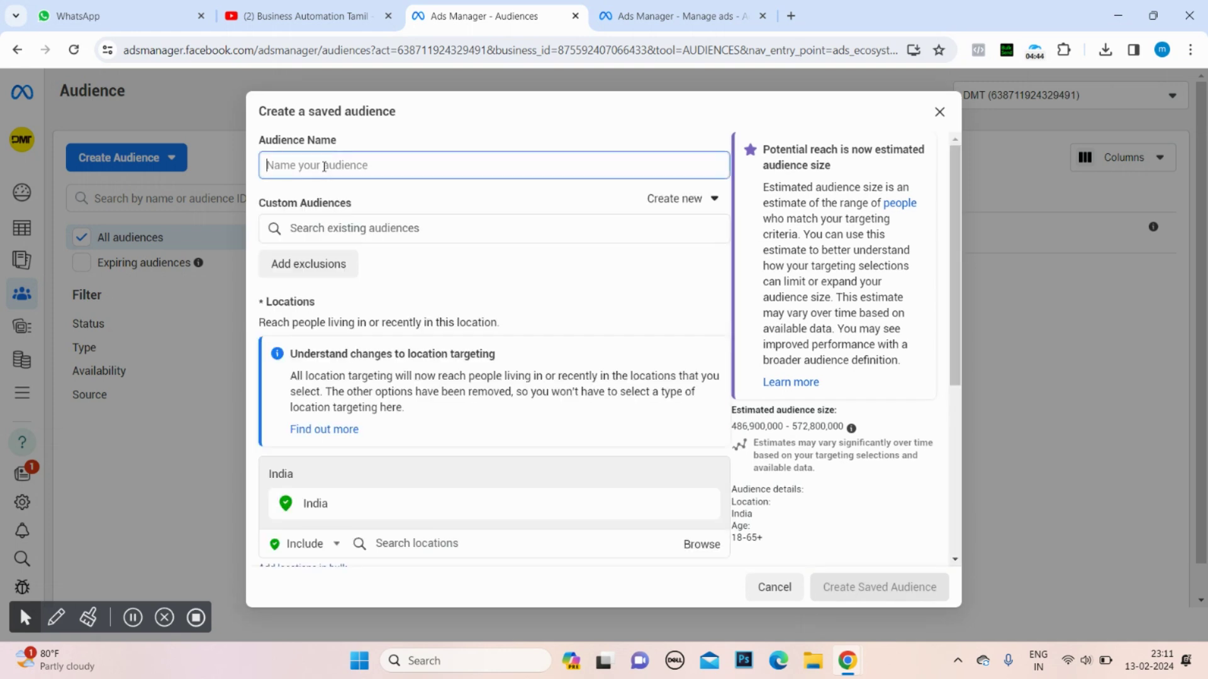
{"action": "type", "text": "Digit"}
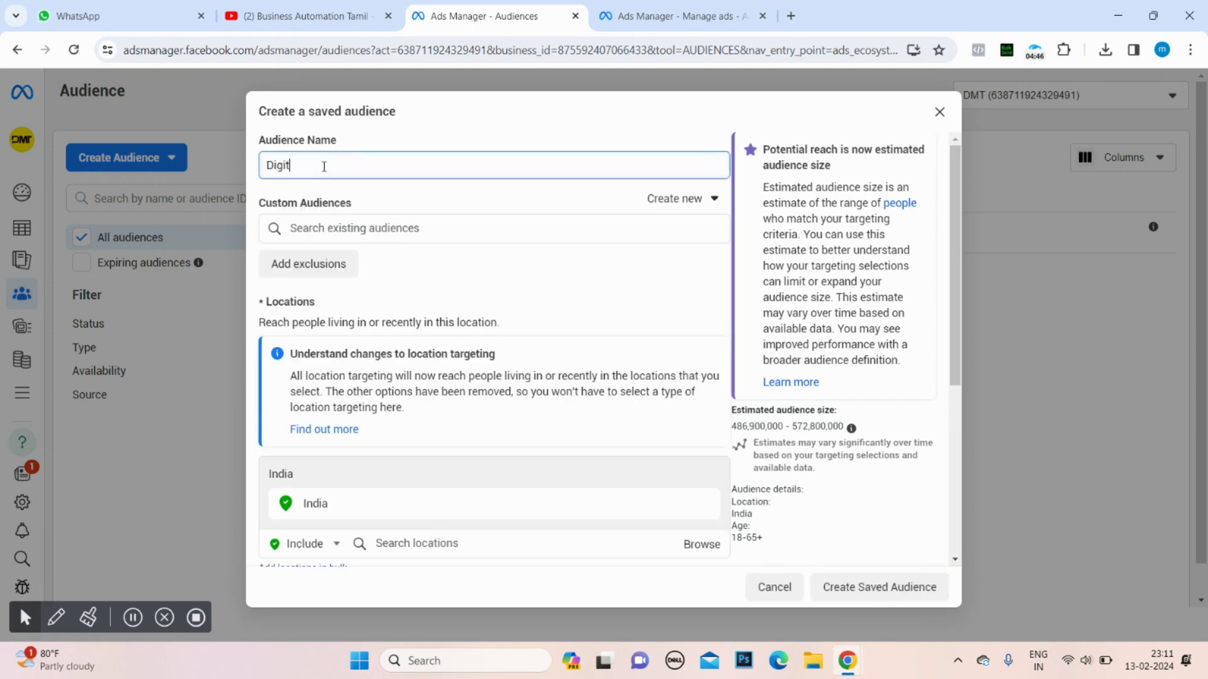
{"action": "type", "text": "al Marketing"}
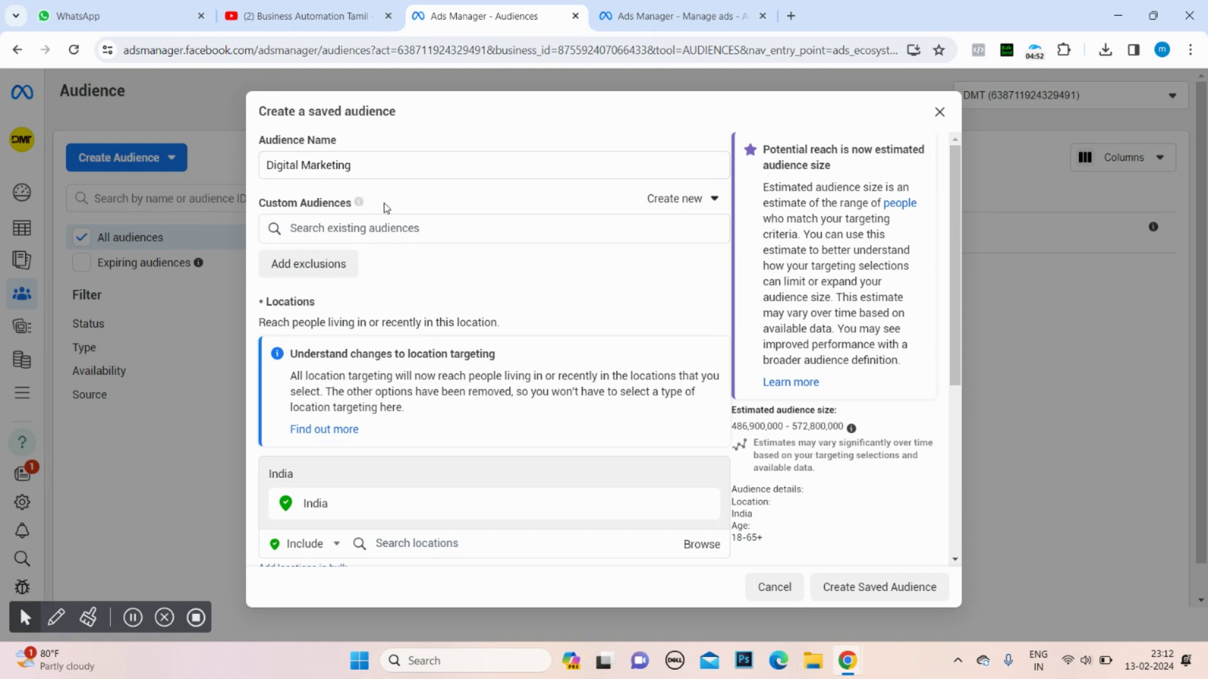
Step: Examine the custom audience, location, age, gender, language and detailed targeting fields of the saved audience form, and close it without saving
{"action": "left_click", "coordinate": [391, 225]}
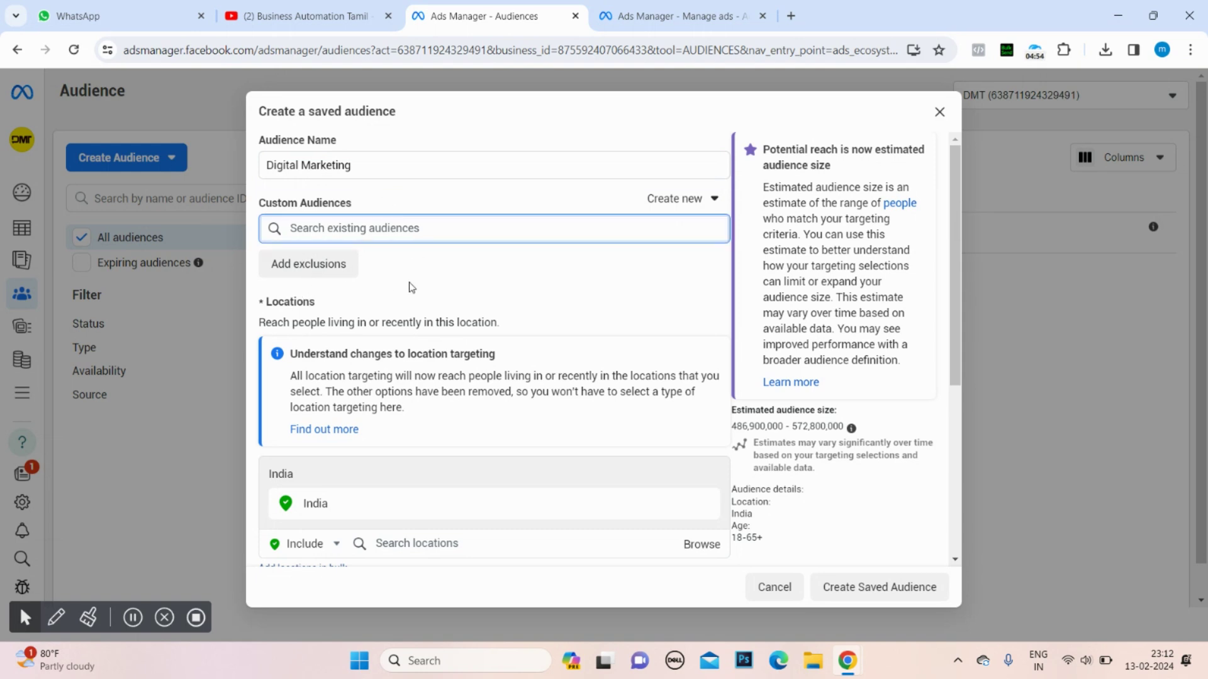
{"action": "left_click", "coordinate": [390, 228]}
{"action": "scroll", "coordinate": [406, 195], "scroll_direction": "up", "scroll_amount": 2}
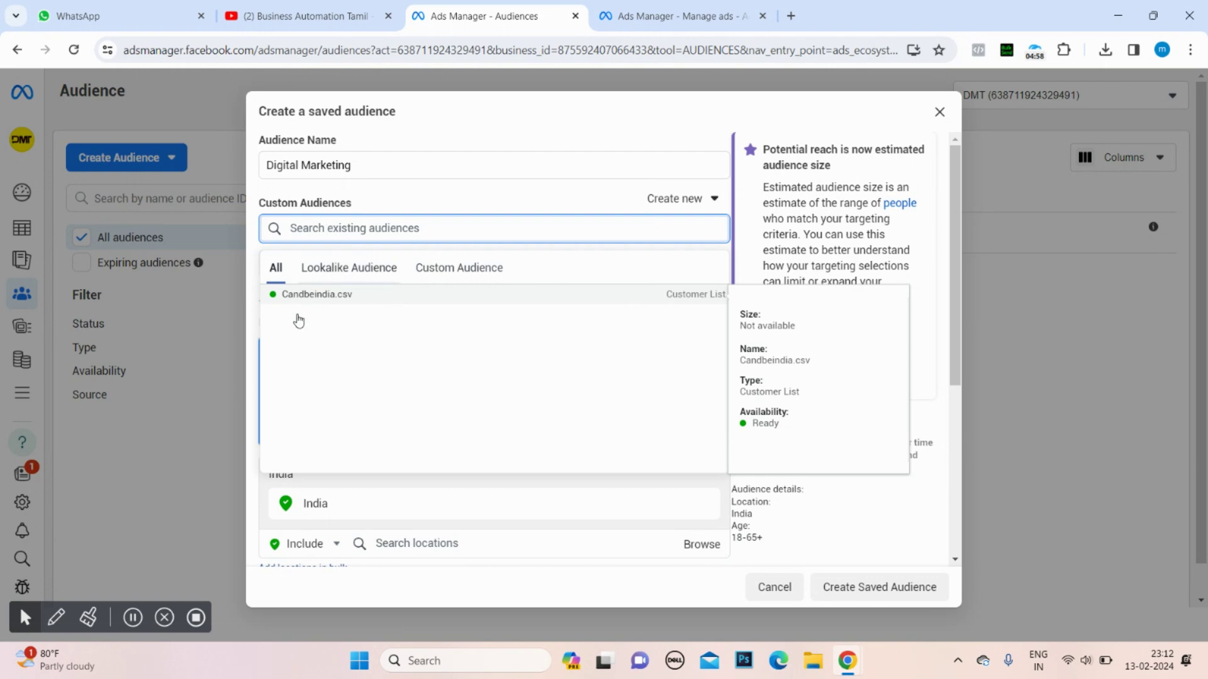
{"action": "scroll", "coordinate": [315, 340], "scroll_direction": "down", "scroll_amount": 2}
{"action": "left_click", "coordinate": [256, 270]}
{"action": "scroll", "coordinate": [327, 412], "scroll_direction": "down", "scroll_amount": 4}
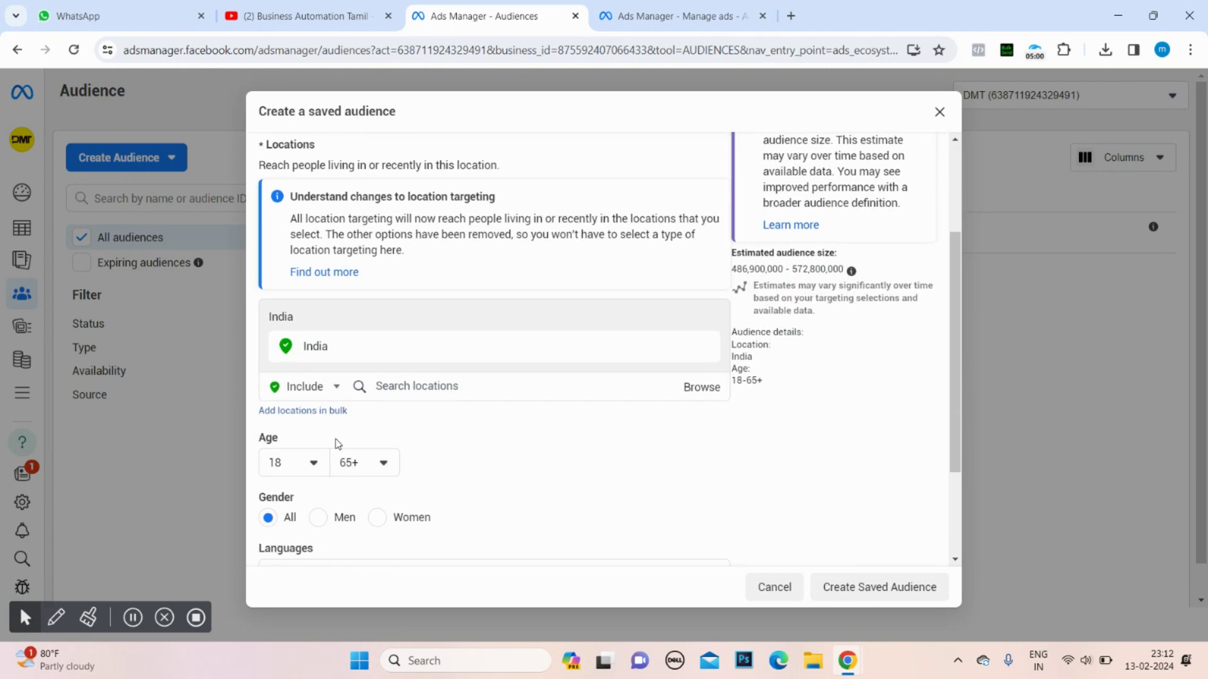
{"action": "mouse_move", "coordinate": [306, 419]}
{"action": "scroll", "coordinate": [307, 419], "scroll_direction": "down", "scroll_amount": 2}
{"action": "left_click", "coordinate": [318, 504]}
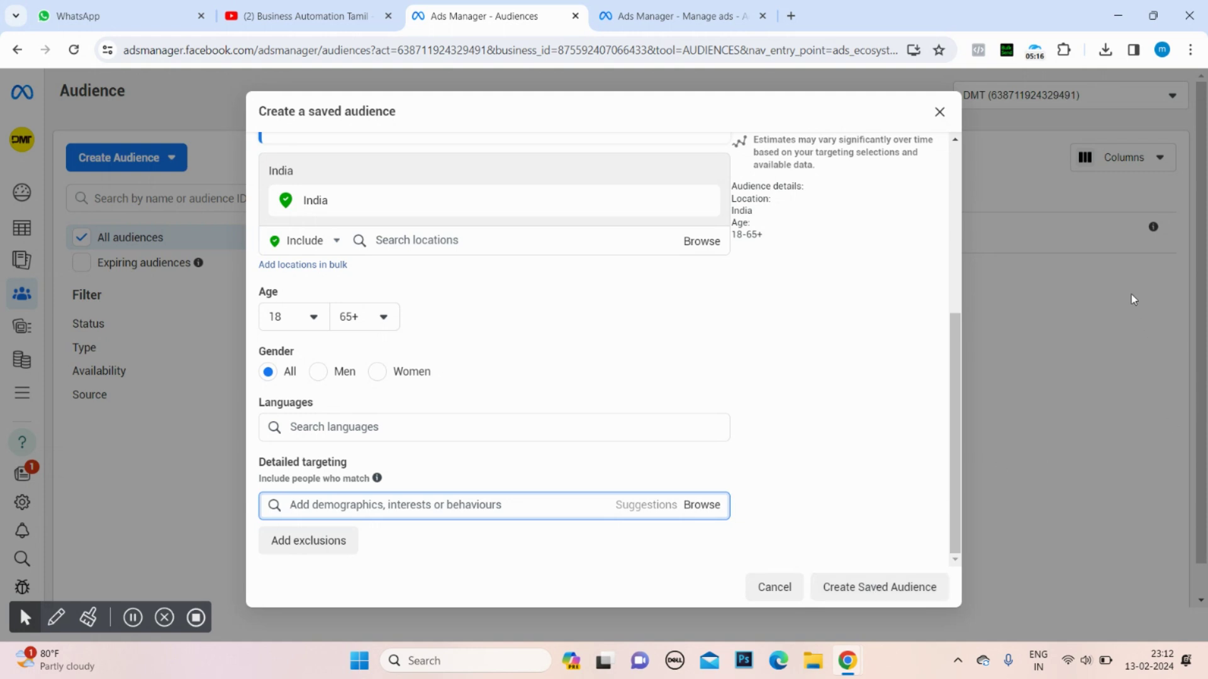
{"action": "left_click", "coordinate": [941, 115]}
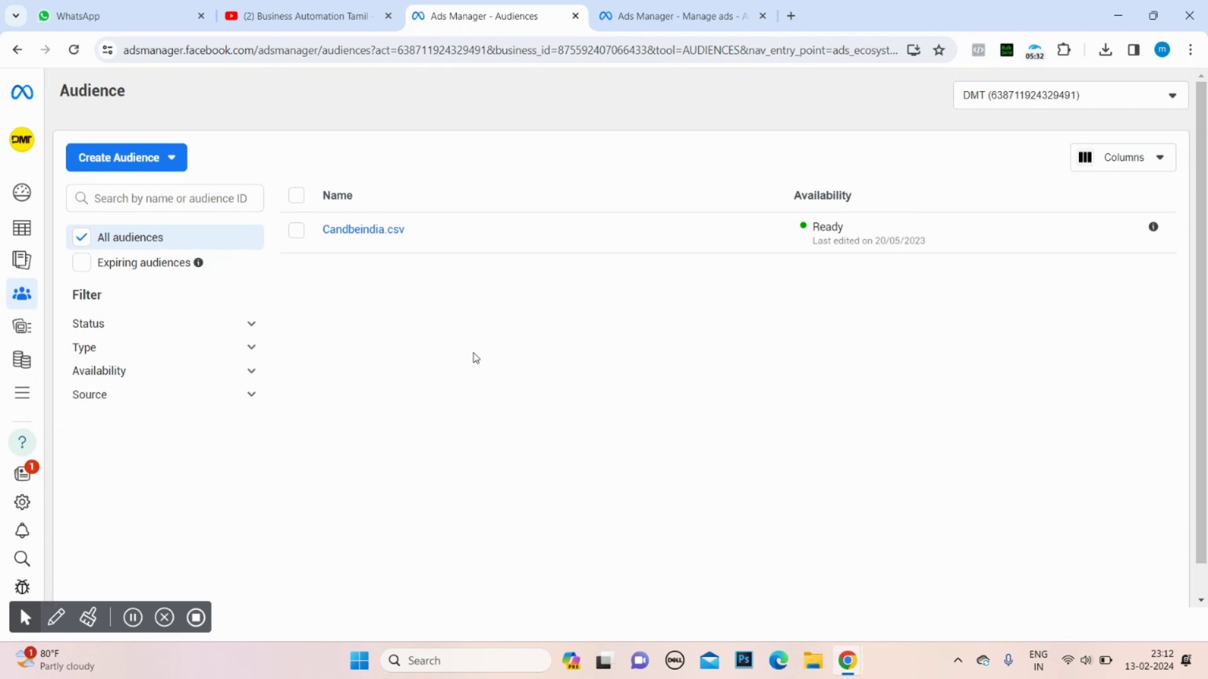
Step: Return to the New Leads ad set and open its saved audience selection
{"action": "left_click", "coordinate": [617, 9]}
{"action": "left_click", "coordinate": [641, 306]}
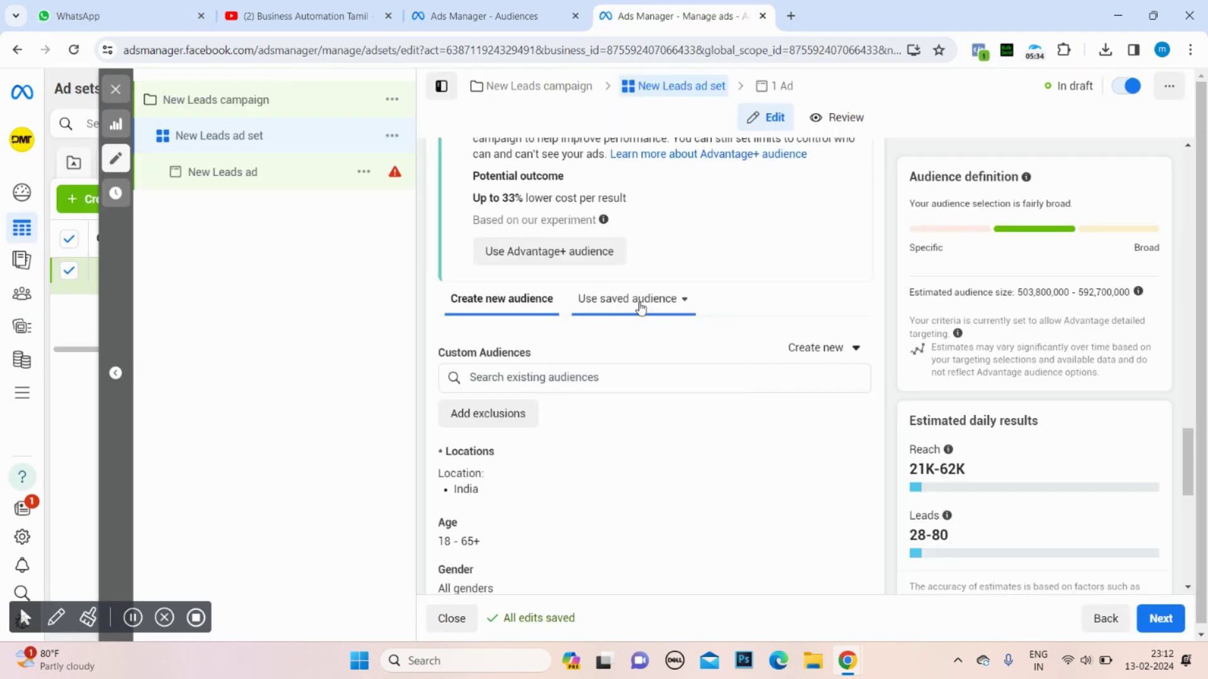
{"action": "left_click", "coordinate": [640, 307]}
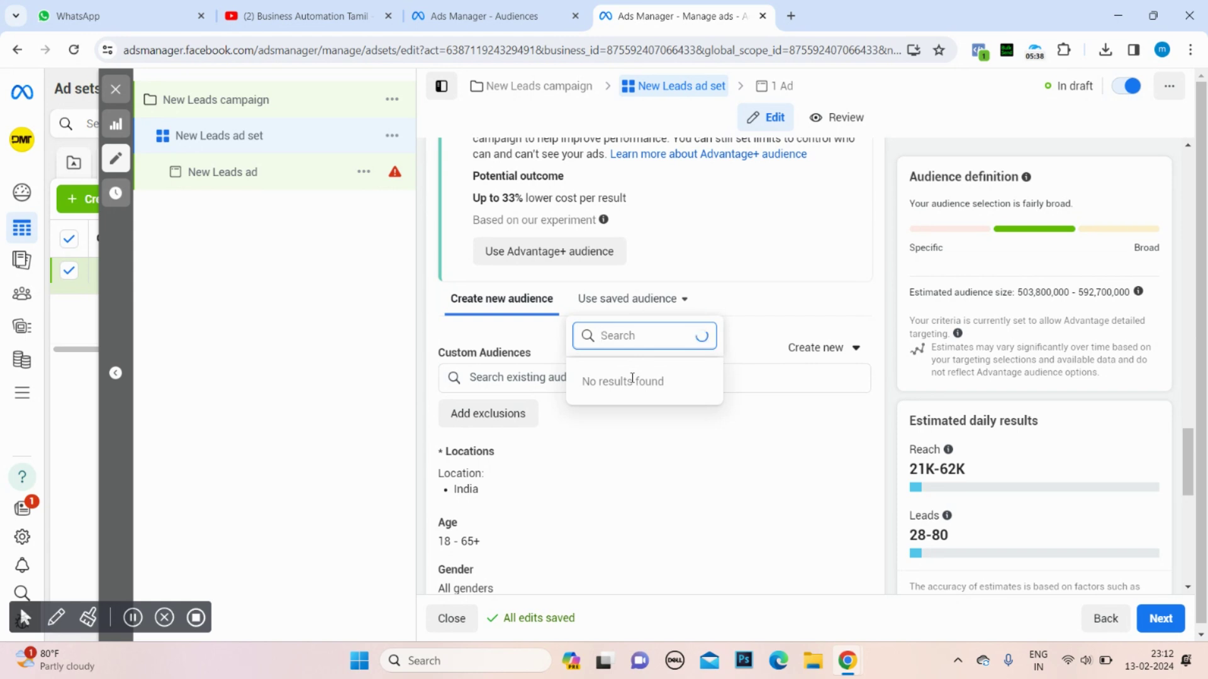
Step: Open custom audience creation on the Audiences page, review the available sources, and close the dialog
{"action": "left_click", "coordinate": [484, 16]}
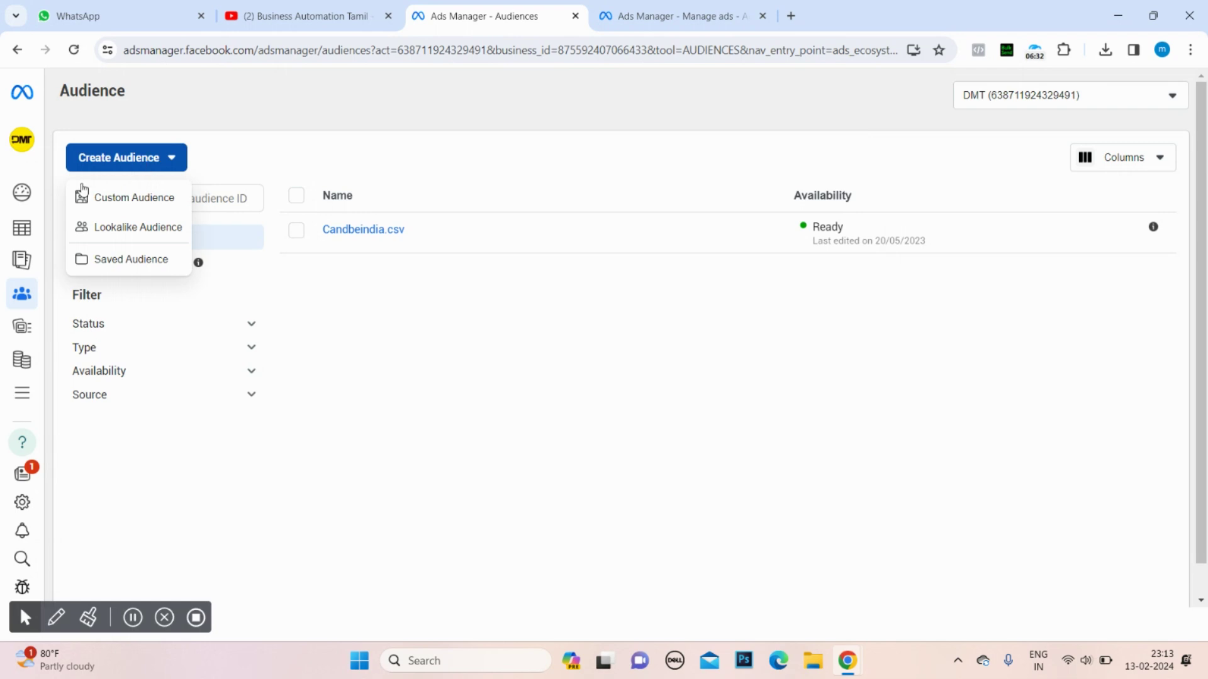
{"action": "left_click", "coordinate": [126, 197]}
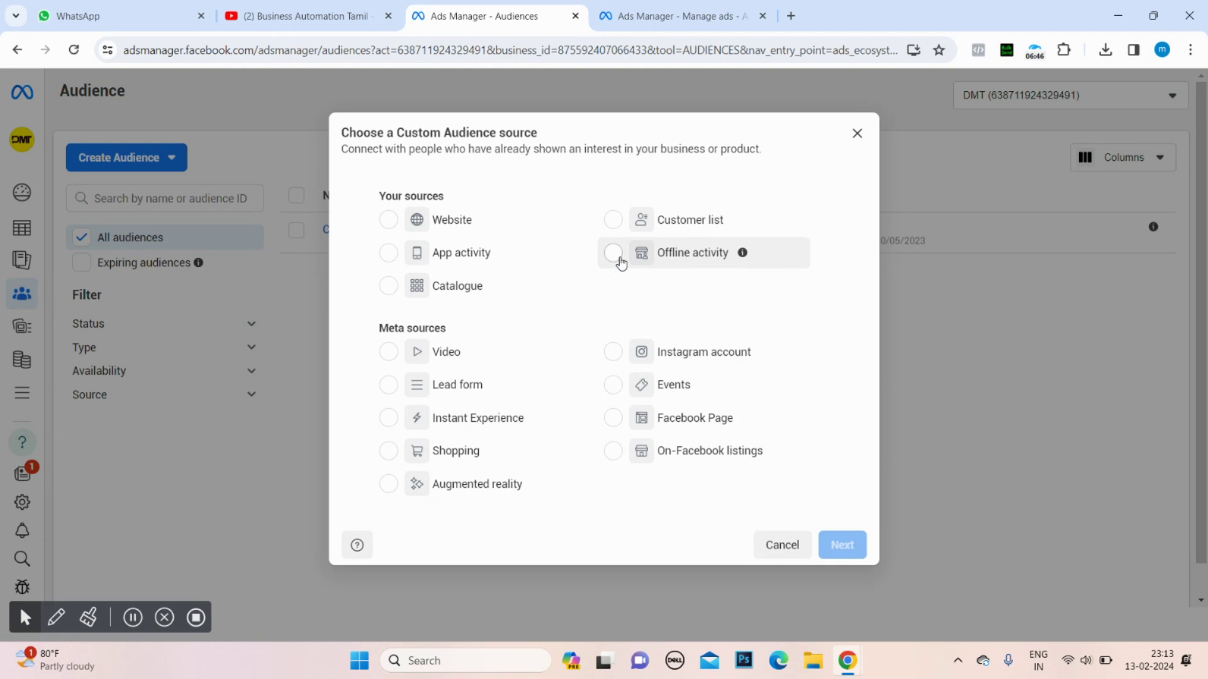
{"action": "mouse_move", "coordinate": [490, 228]}
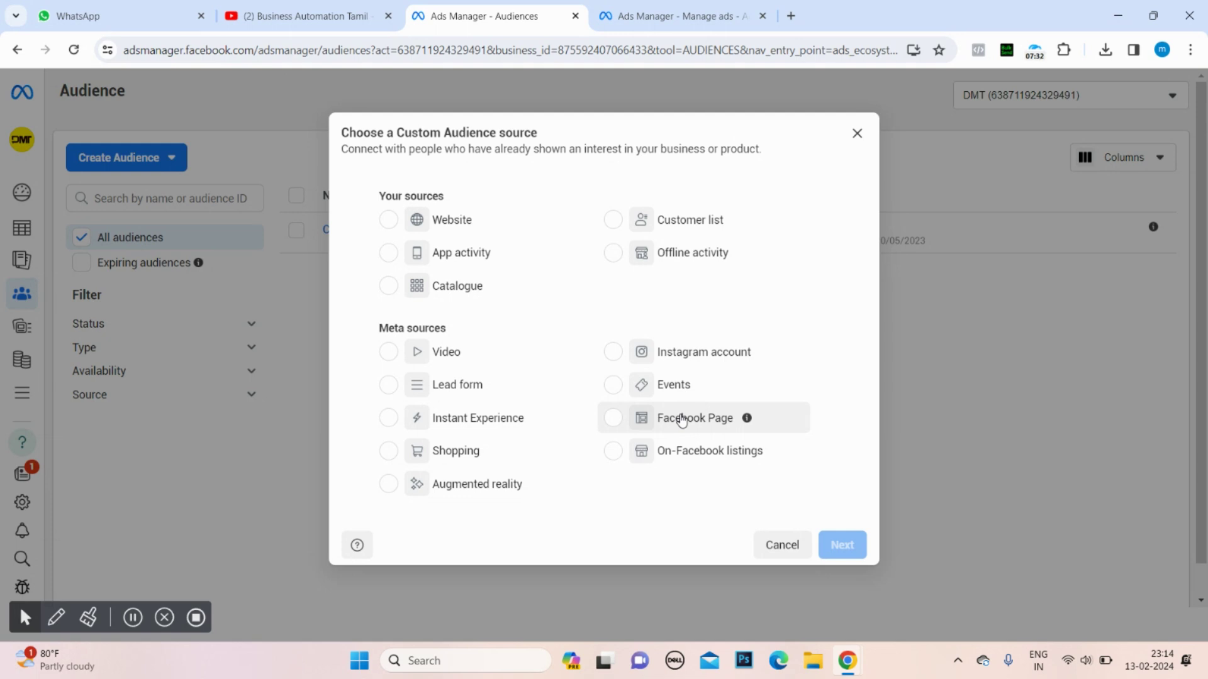
{"action": "left_click", "coordinate": [850, 135]}
Step: Open lookalike audience creation, review its source, location and audience size settings, and close the dialog
{"action": "left_click", "coordinate": [165, 157]}
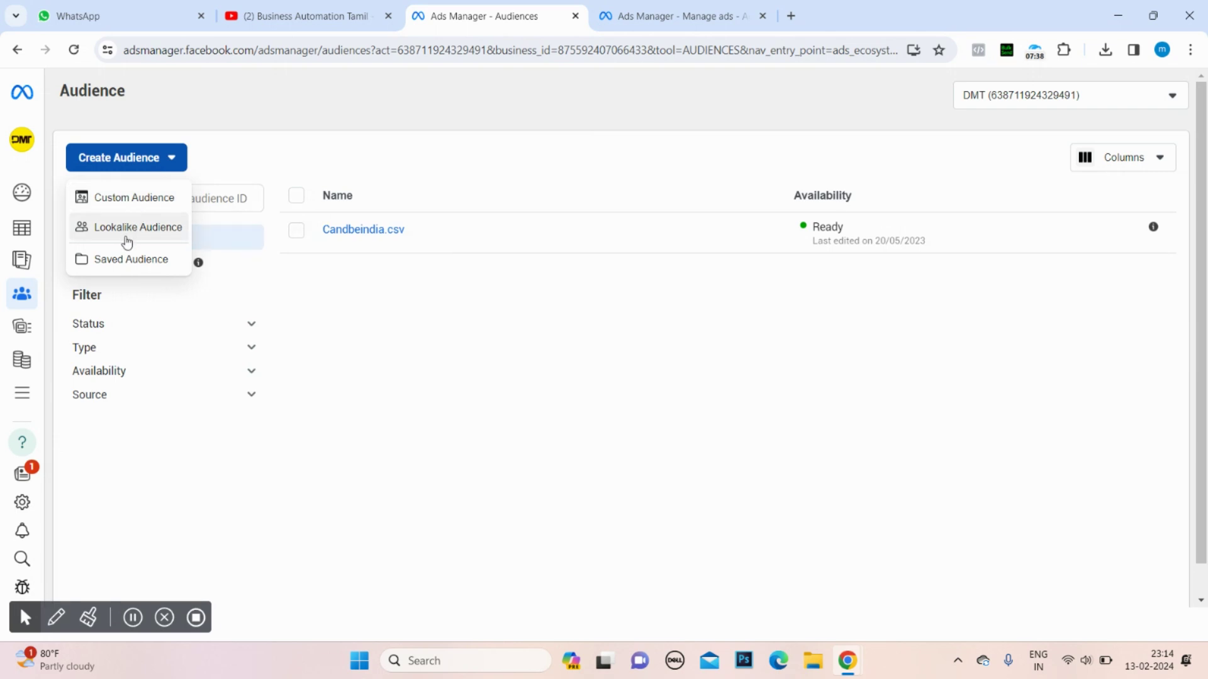
{"action": "left_click", "coordinate": [134, 232]}
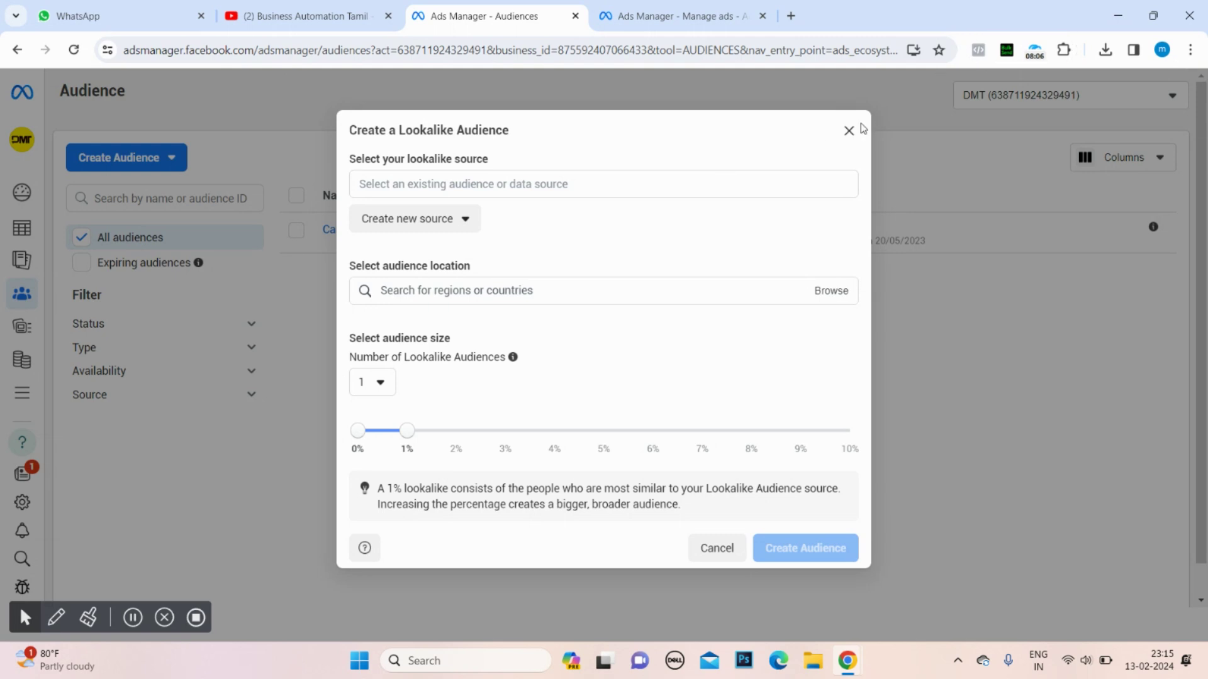
{"action": "left_click", "coordinate": [840, 136]}
Step: Review the Saved Audience creation option, and switch back to the YouTube channel's videos
{"action": "left_click", "coordinate": [116, 161]}
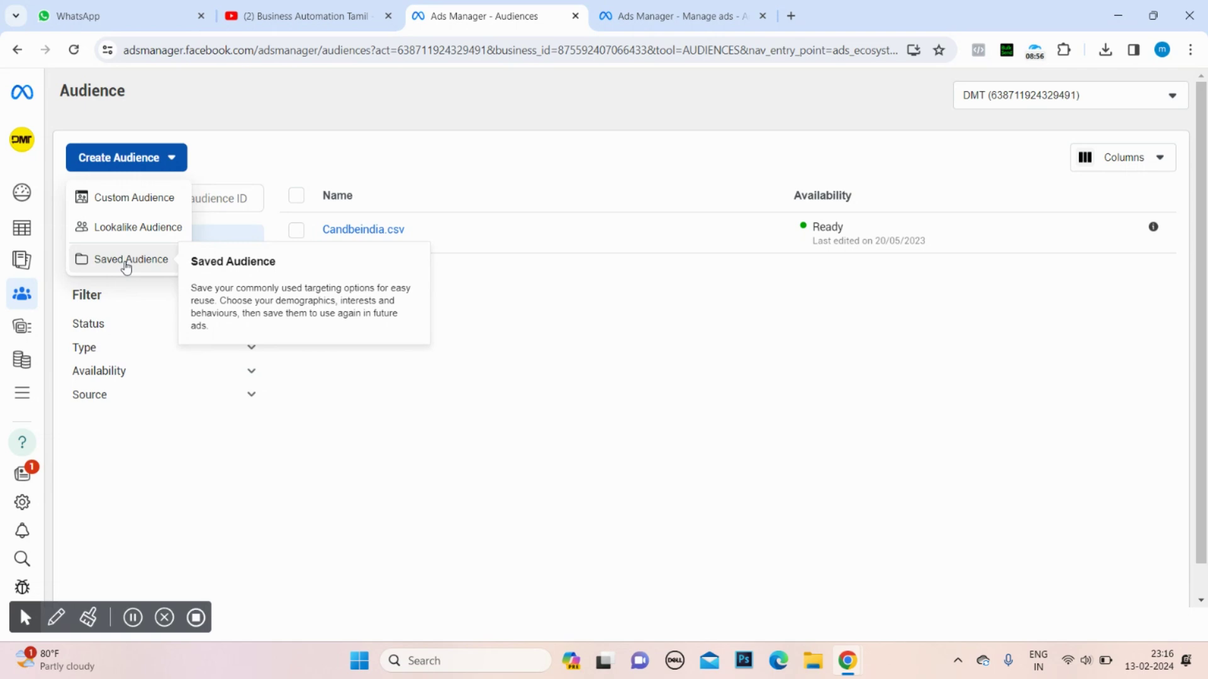
{"action": "left_click", "coordinate": [323, 15]}
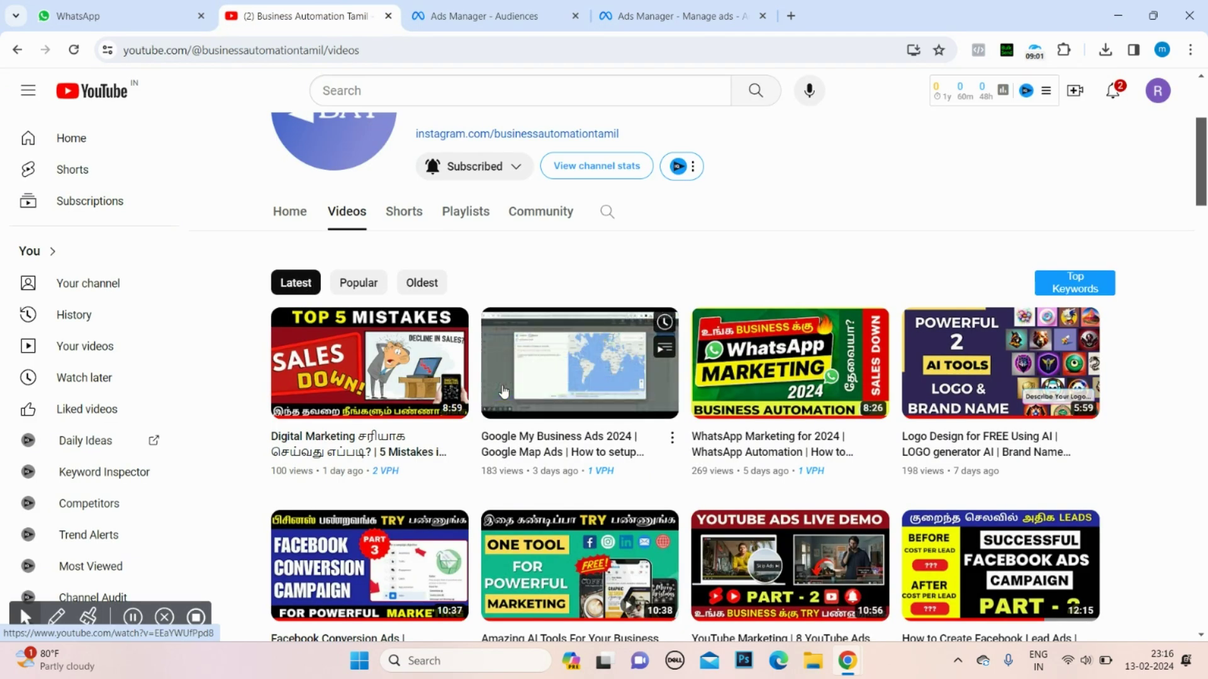